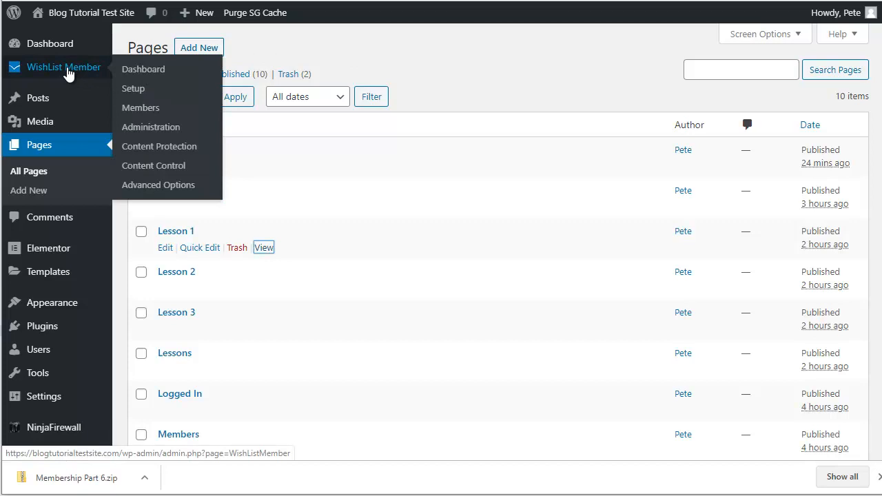
Open the BTTS Beginners Course membership level from the WishList Member setup area.
{"action": "left_click", "coordinate": [67, 73]}
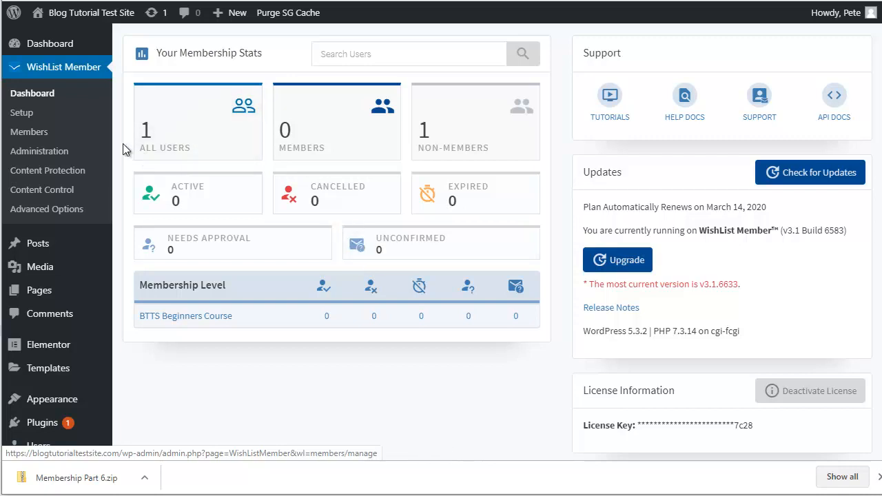
{"action": "left_click", "coordinate": [26, 114]}
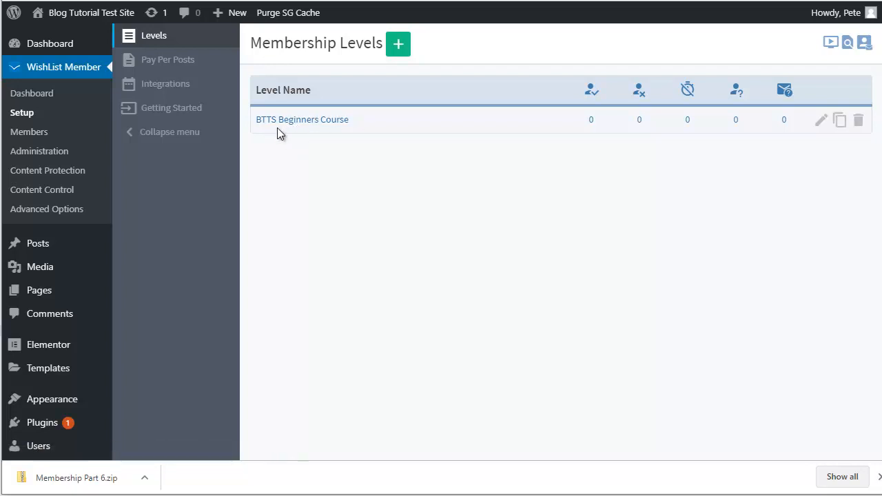
{"action": "left_click", "coordinate": [326, 121]}
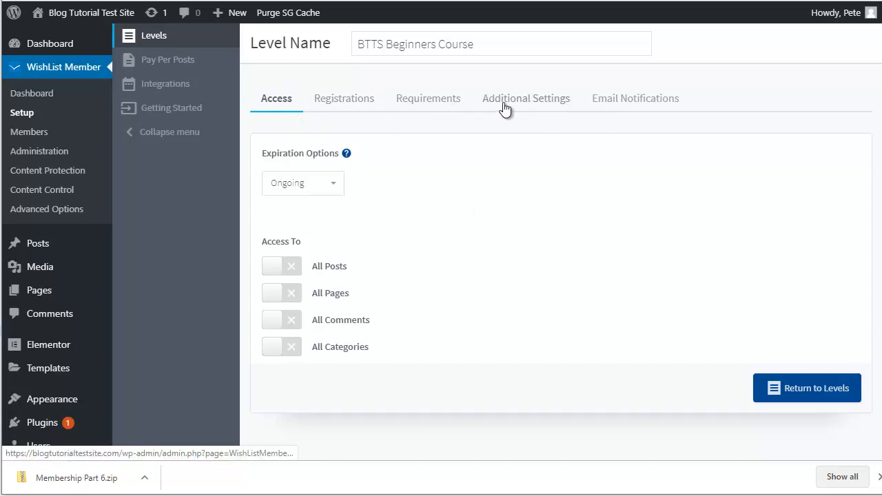
Examine the simple registration URL in the level's registration settings.
{"action": "left_click", "coordinate": [345, 102]}
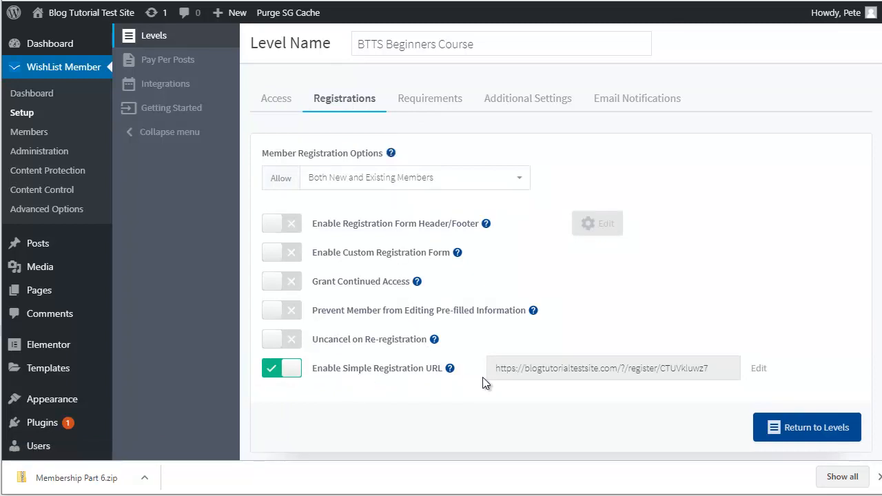
{"action": "left_click_drag", "start_coordinate": [496, 369], "coordinate": [714, 370]}
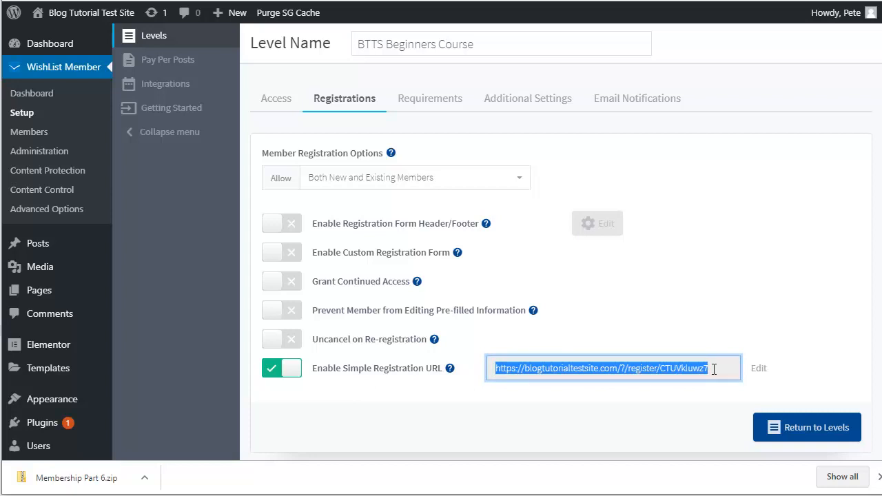
{"action": "left_click", "coordinate": [714, 369]}
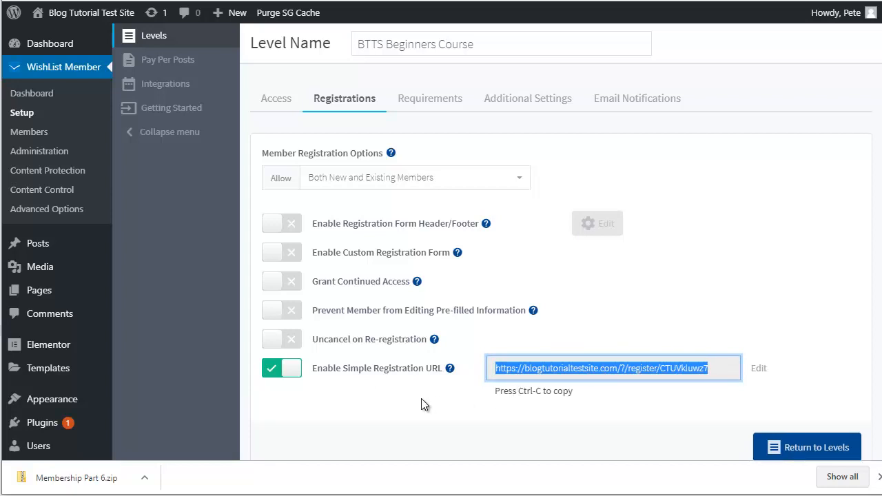
{"action": "left_click", "coordinate": [388, 398]}
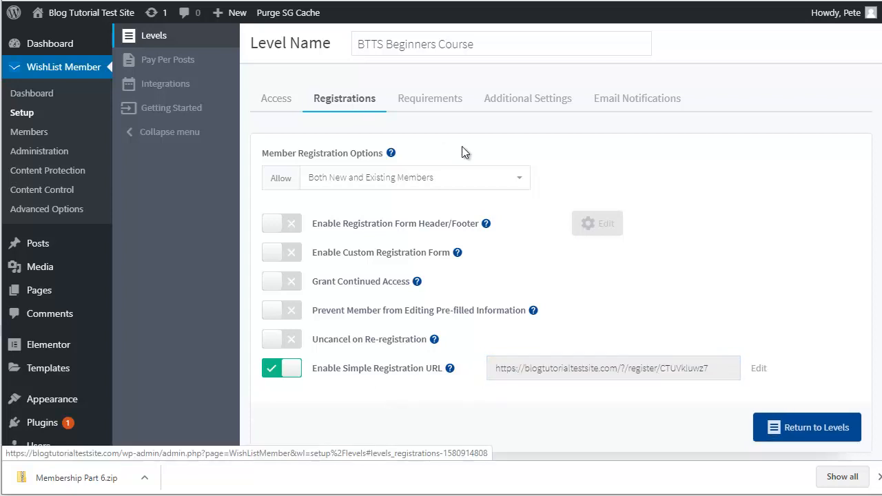
Enable the level's custom after registration redirect and set its redirect type to Page.
{"action": "left_click", "coordinate": [531, 104]}
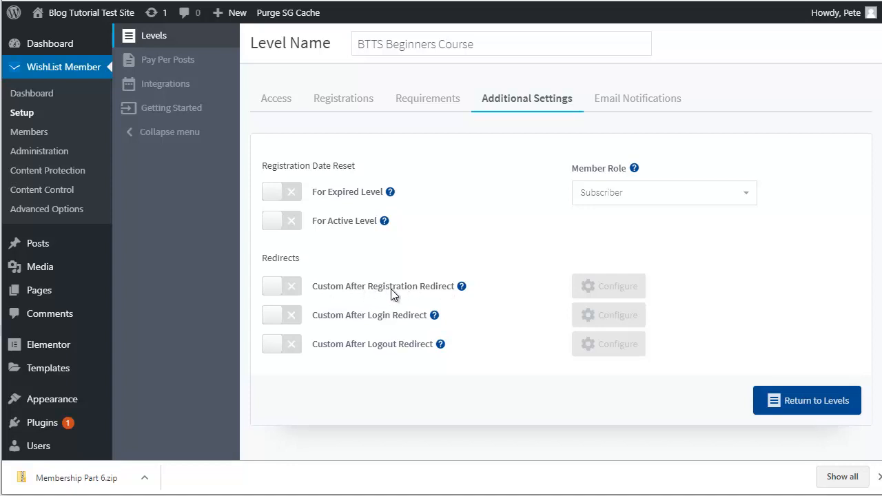
{"action": "left_click", "coordinate": [286, 291]}
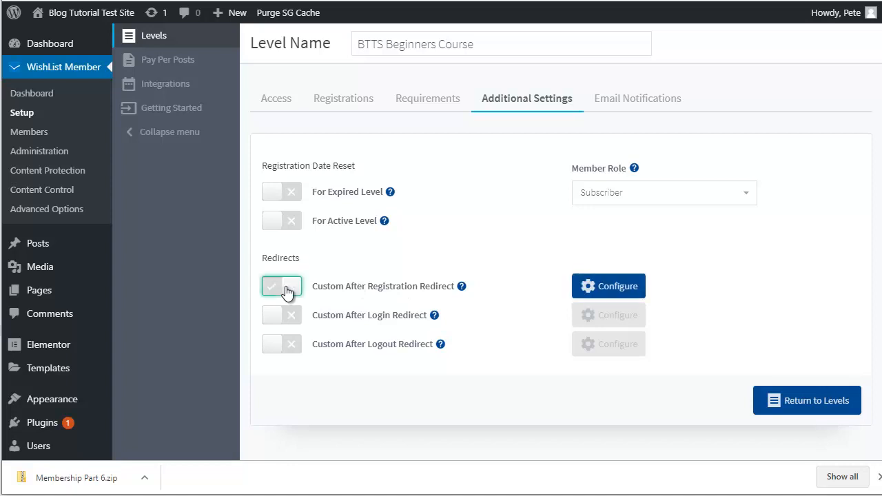
{"action": "left_click", "coordinate": [616, 289]}
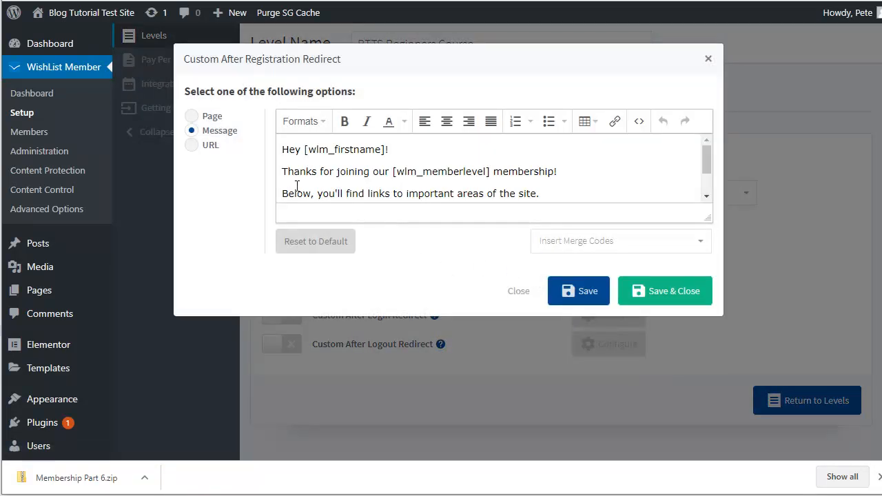
{"action": "left_click", "coordinate": [205, 145]}
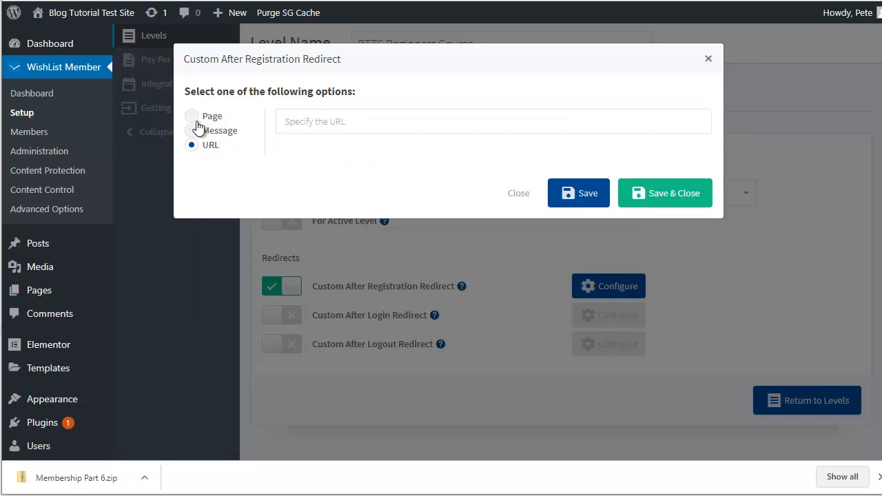
{"action": "left_click", "coordinate": [194, 131]}
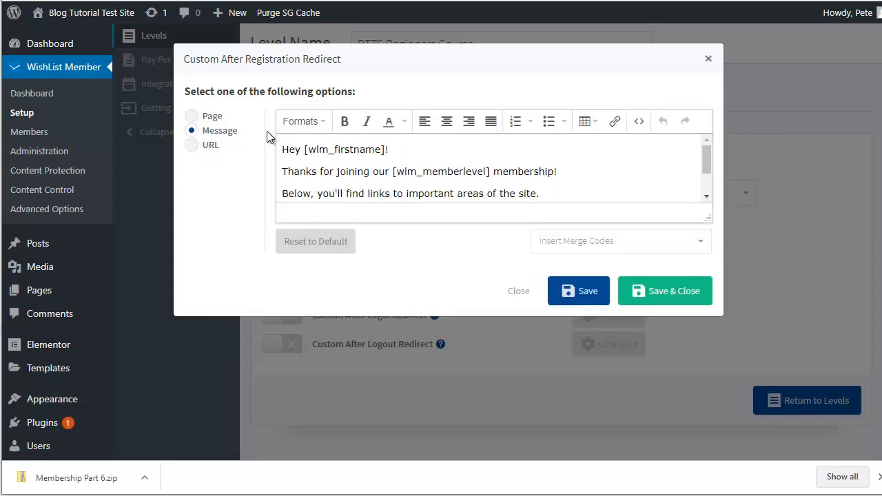
{"action": "left_click", "coordinate": [204, 118]}
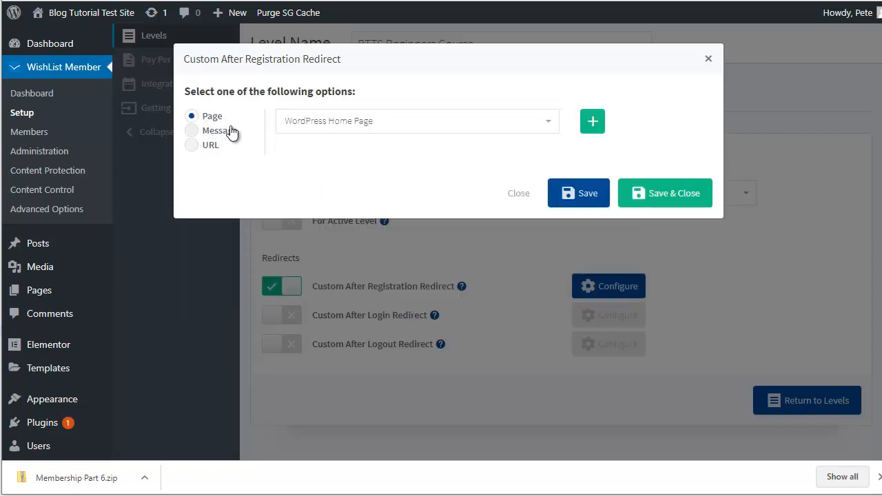
Choose the Registered page as the after registration redirect target and save the redirect.
{"action": "left_click", "coordinate": [372, 124]}
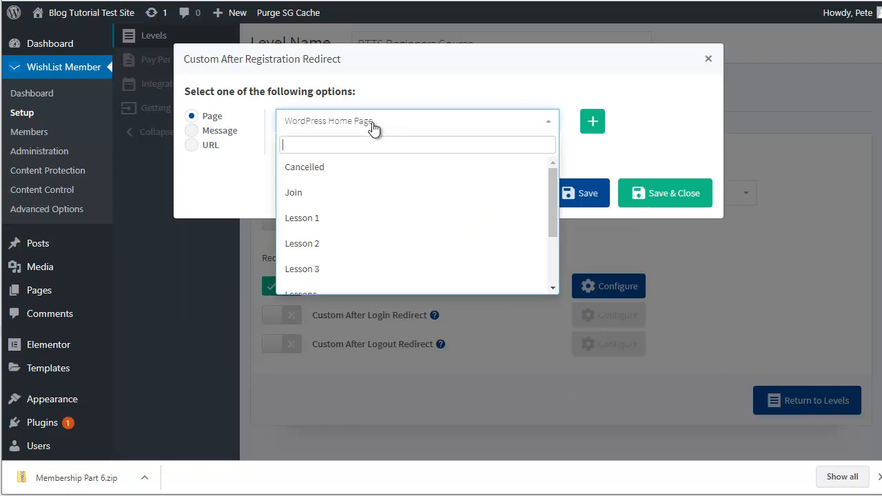
{"action": "scroll", "coordinate": [393, 187], "scroll_direction": "down", "scroll_amount": 2}
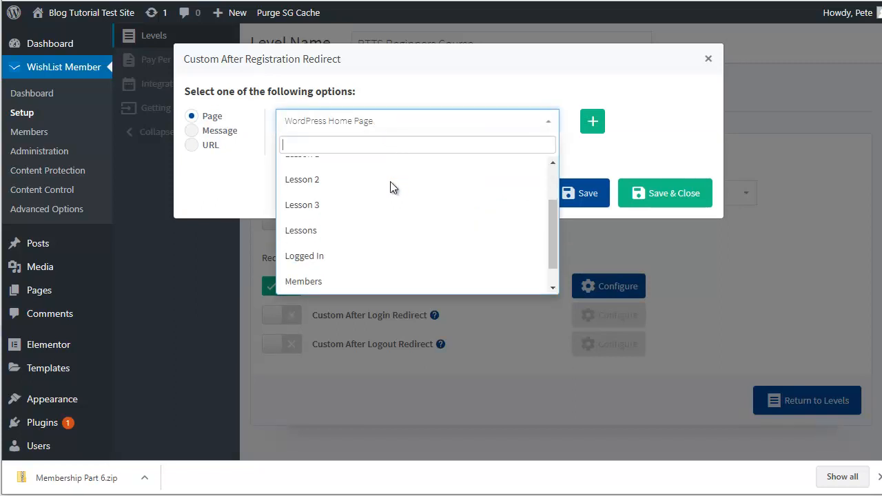
{"action": "scroll", "coordinate": [392, 187], "scroll_direction": "down", "scroll_amount": 1}
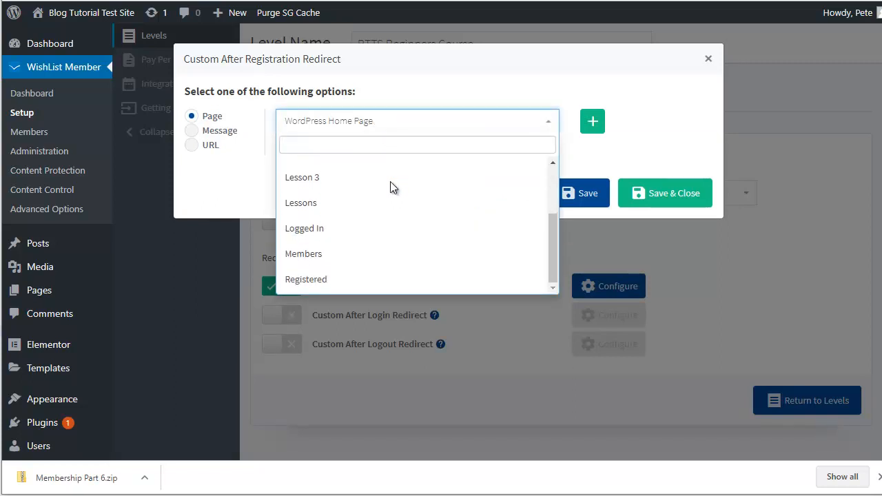
{"action": "left_click", "coordinate": [326, 281]}
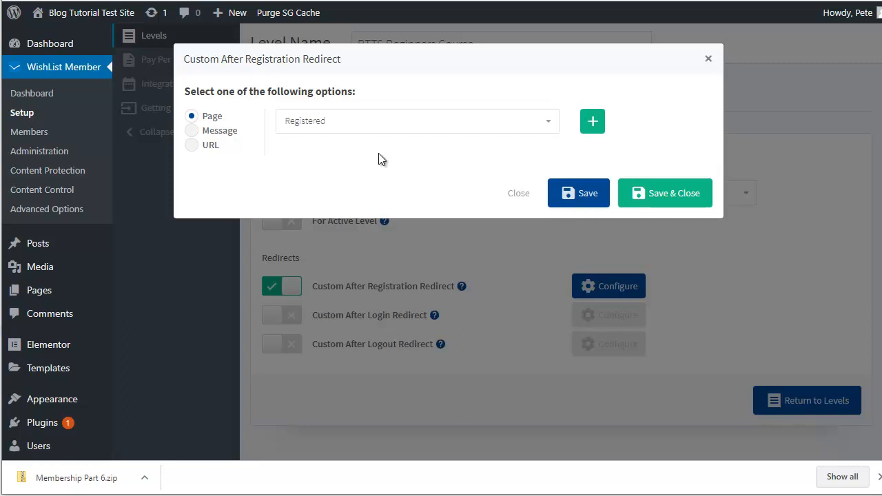
{"action": "left_click", "coordinate": [357, 122]}
{"action": "scroll", "coordinate": [344, 234], "scroll_direction": "down", "scroll_amount": 3}
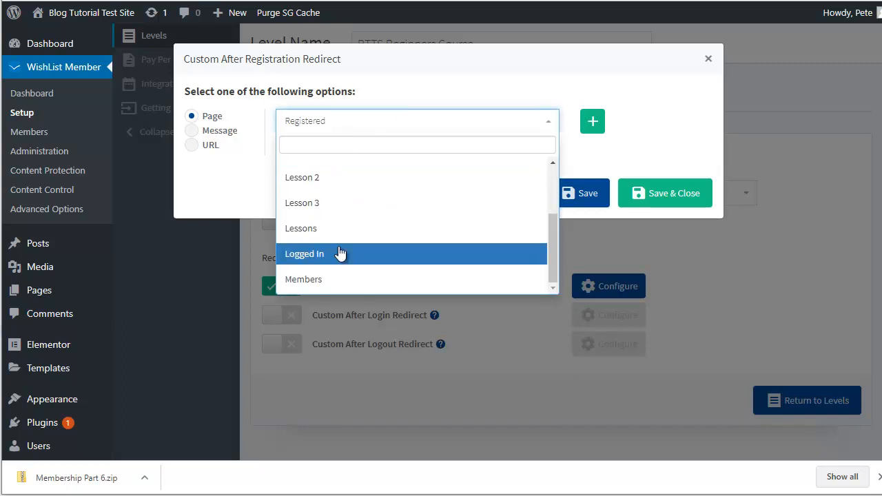
{"action": "left_click", "coordinate": [367, 129]}
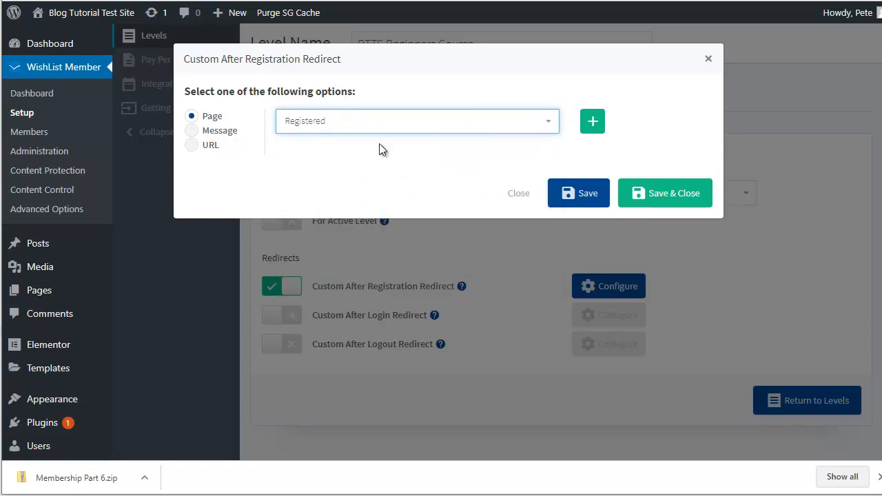
{"action": "left_click", "coordinate": [634, 202]}
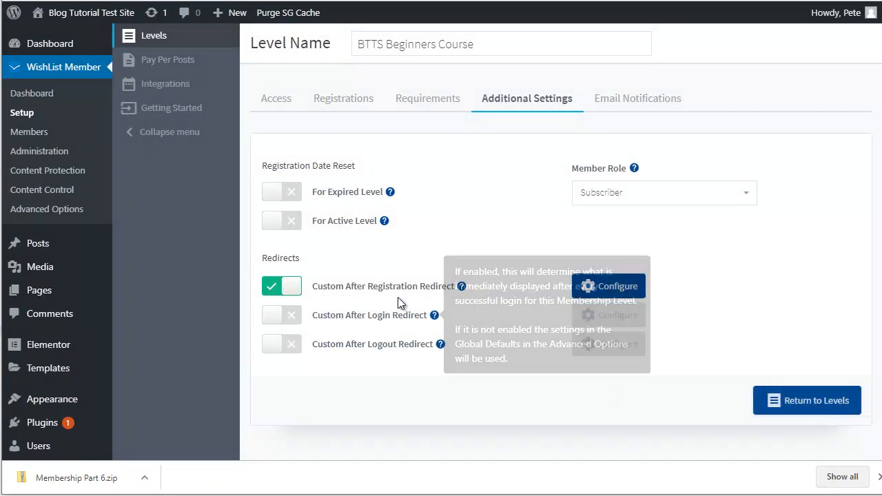
Enable the custom after login redirect and save it with the Logged In page as its target.
{"action": "left_click", "coordinate": [279, 317]}
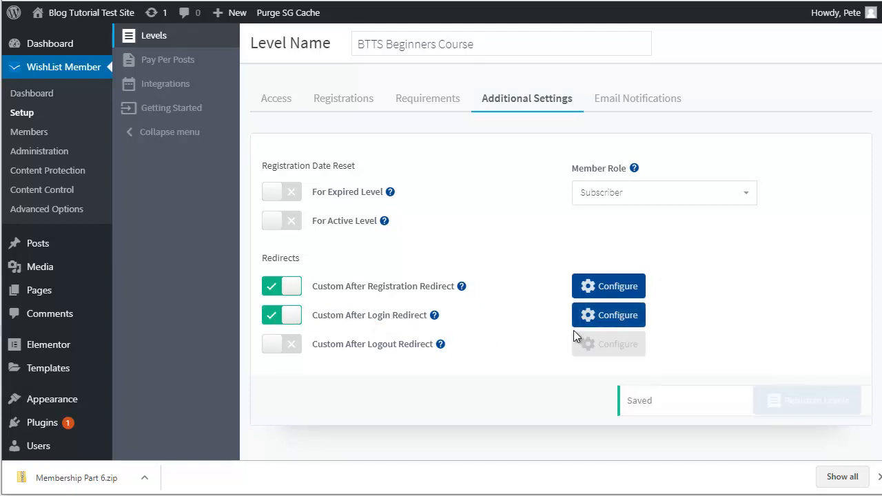
{"action": "left_click", "coordinate": [620, 315]}
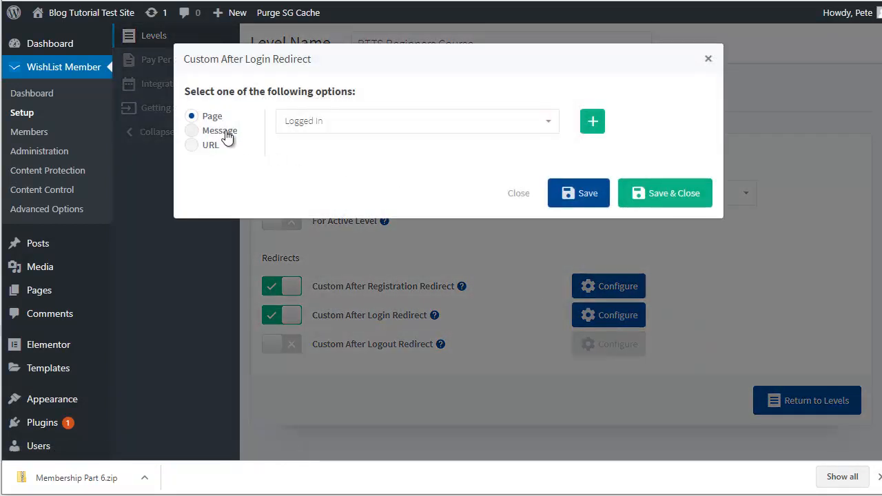
{"action": "left_click", "coordinate": [316, 122]}
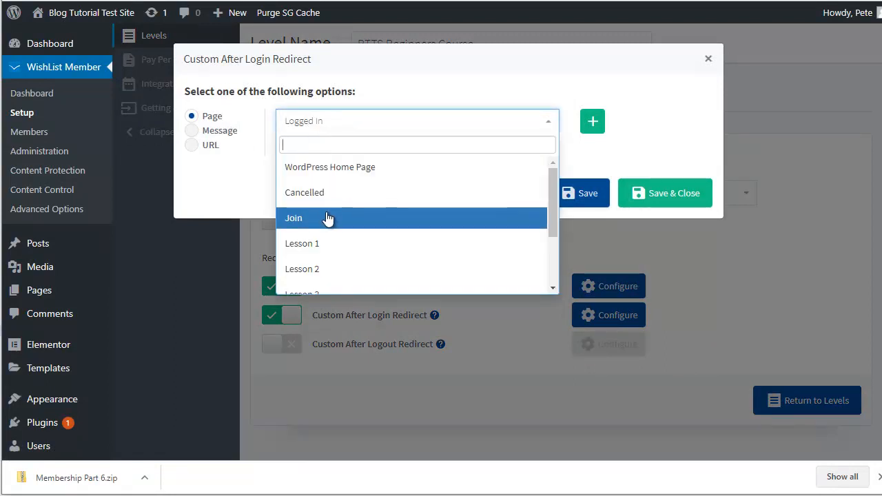
{"action": "scroll", "coordinate": [326, 225], "scroll_direction": "down", "scroll_amount": 3}
{"action": "scroll", "coordinate": [327, 226], "scroll_direction": "up", "scroll_amount": 3}
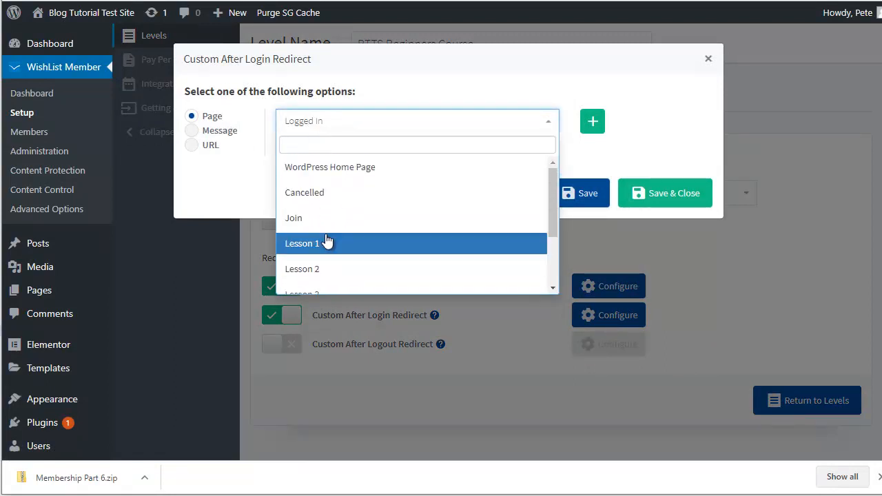
{"action": "left_click", "coordinate": [336, 127]}
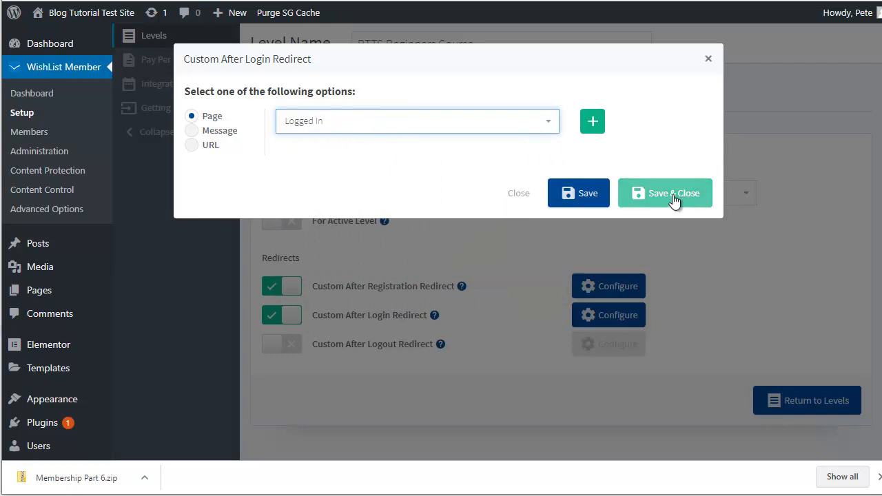
{"action": "left_click", "coordinate": [645, 193]}
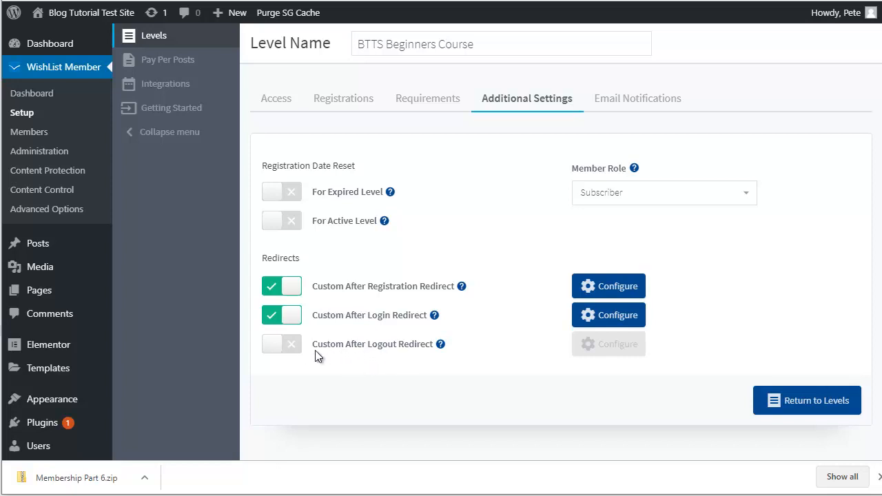
Enable the custom after logout redirect, choose the Members page as its target, and save it.
{"action": "left_click", "coordinate": [290, 346]}
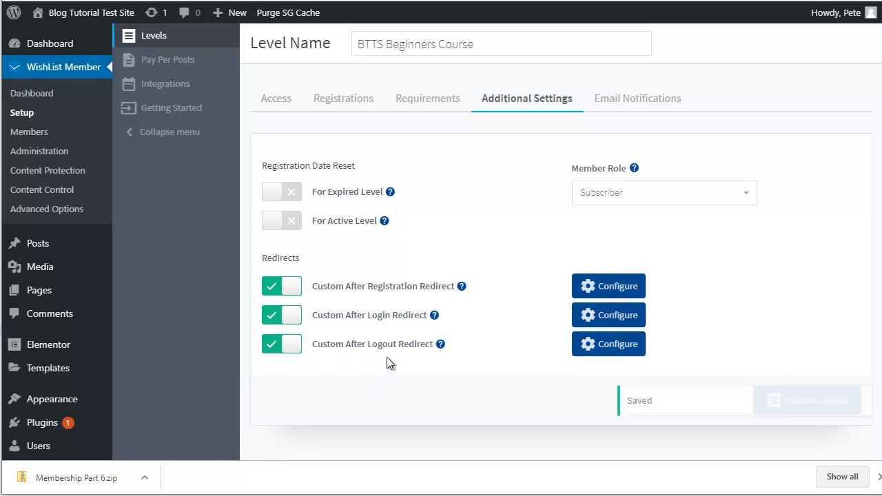
{"action": "left_click", "coordinate": [588, 344]}
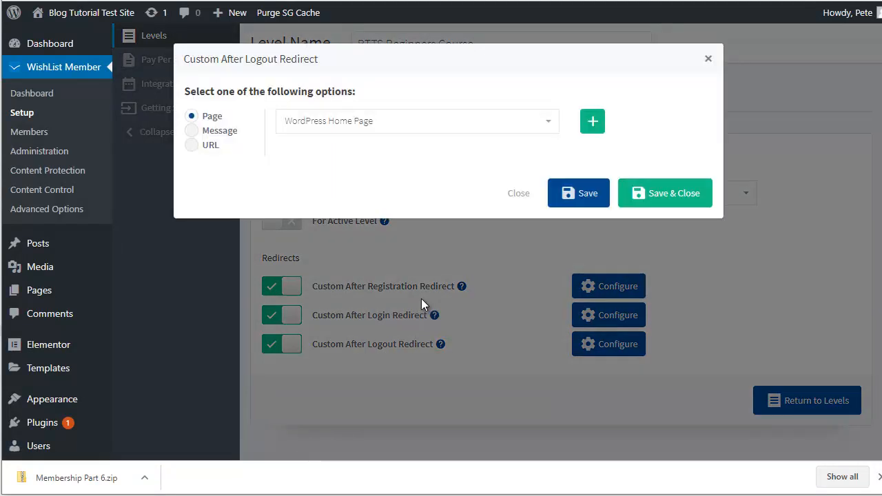
{"action": "left_click", "coordinate": [355, 121]}
{"action": "scroll", "coordinate": [360, 234], "scroll_direction": "down", "scroll_amount": 3}
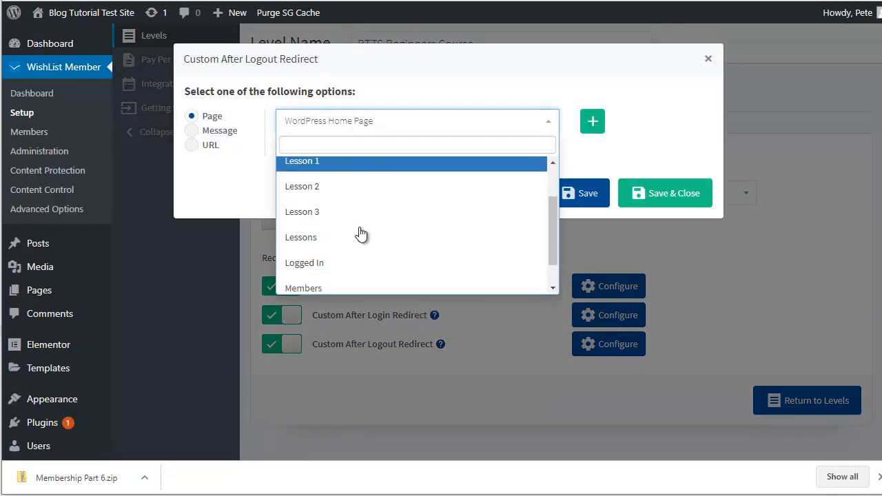
{"action": "left_click", "coordinate": [329, 255]}
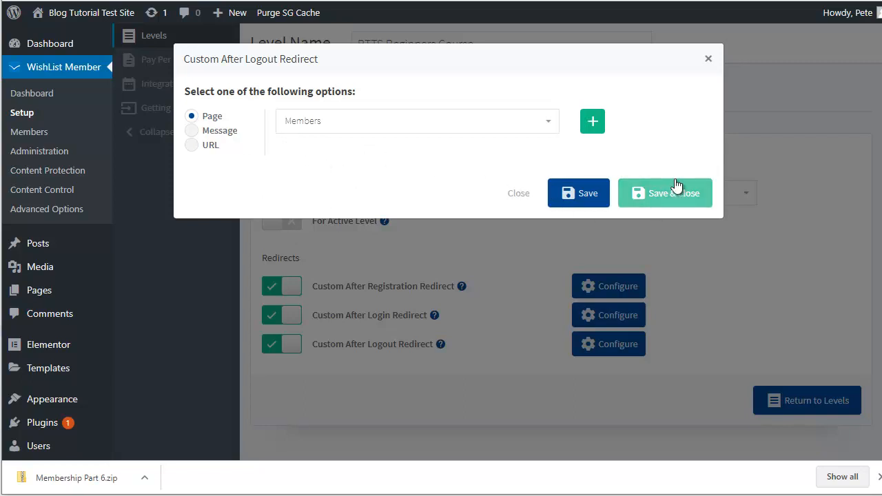
{"action": "left_click", "coordinate": [643, 198]}
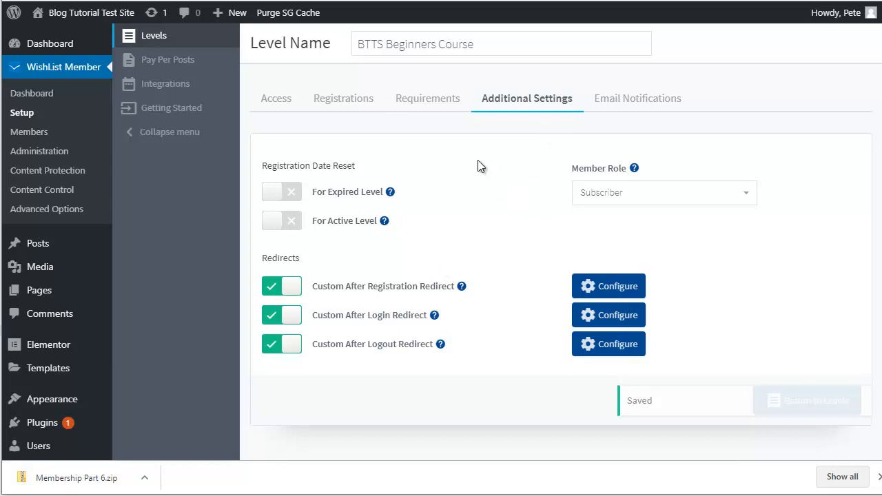
Open the user notification settings for New Member Registration and enlarge the message editor.
{"action": "left_click", "coordinate": [620, 101]}
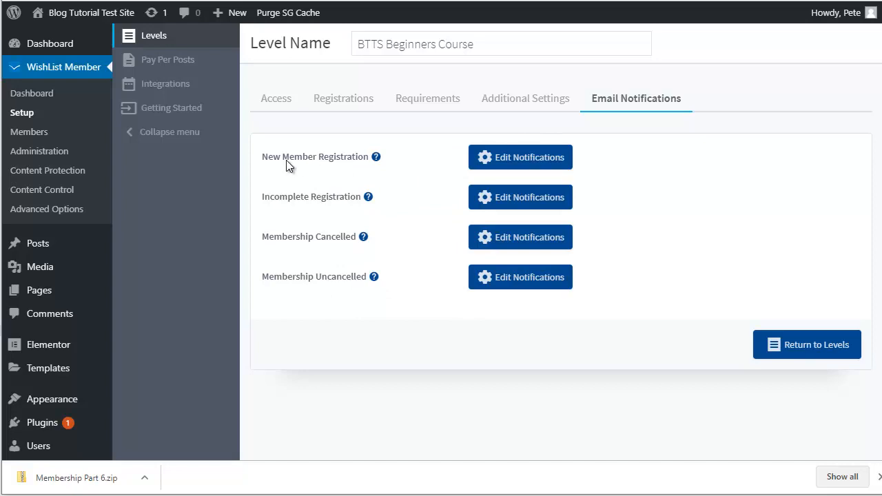
{"action": "left_click", "coordinate": [508, 158]}
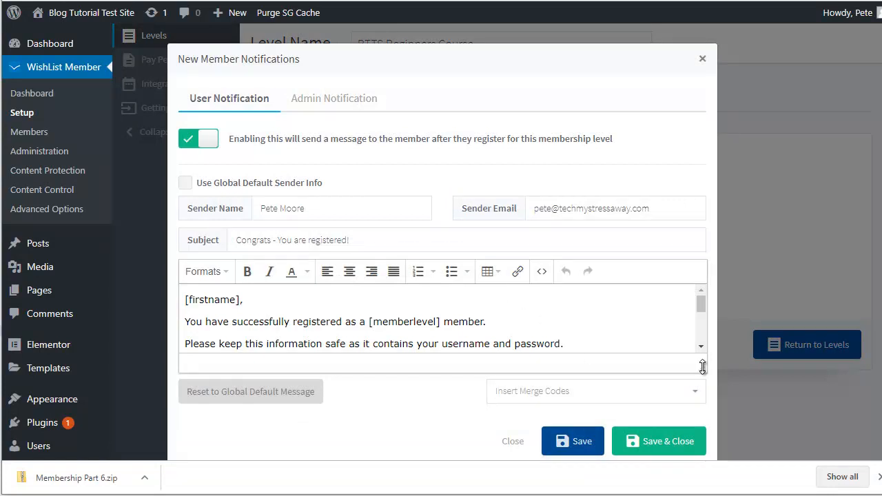
{"action": "left_click_drag", "start_coordinate": [703, 368], "coordinate": [705, 406]}
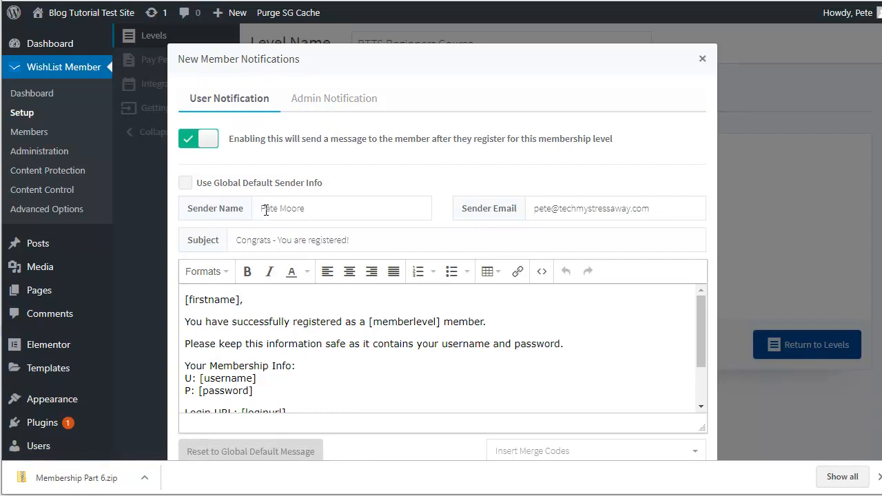
Review the sender name, sender email, subject and message body of the new member user notification.
{"action": "left_click_drag", "start_coordinate": [264, 209], "coordinate": [364, 216]}
{"action": "left_click_drag", "start_coordinate": [548, 211], "coordinate": [615, 209]}
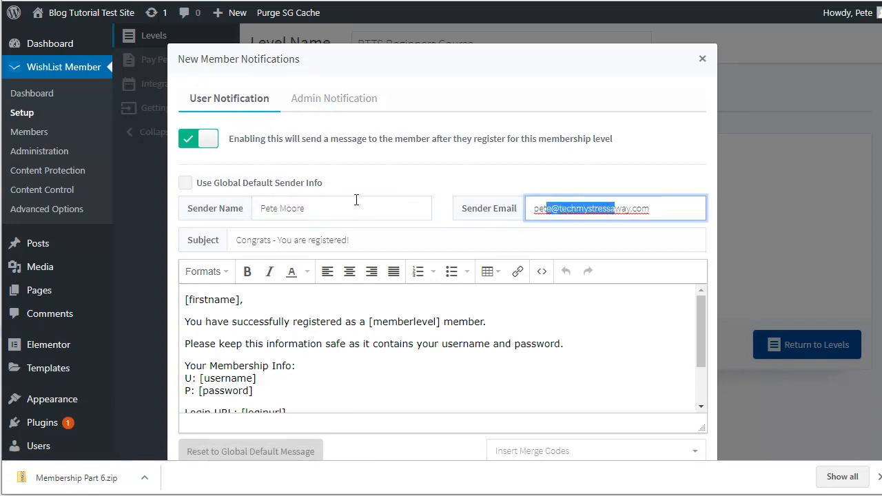
{"action": "left_click", "coordinate": [246, 240]}
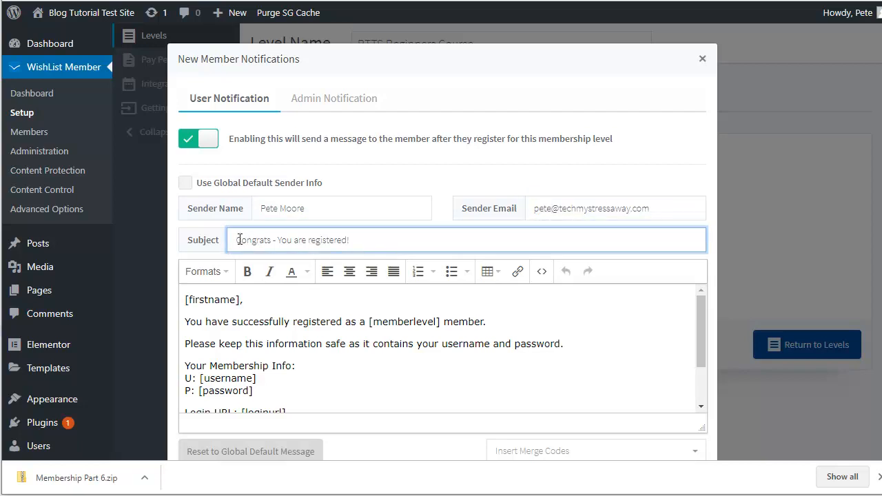
{"action": "left_click_drag", "start_coordinate": [237, 239], "coordinate": [351, 241]}
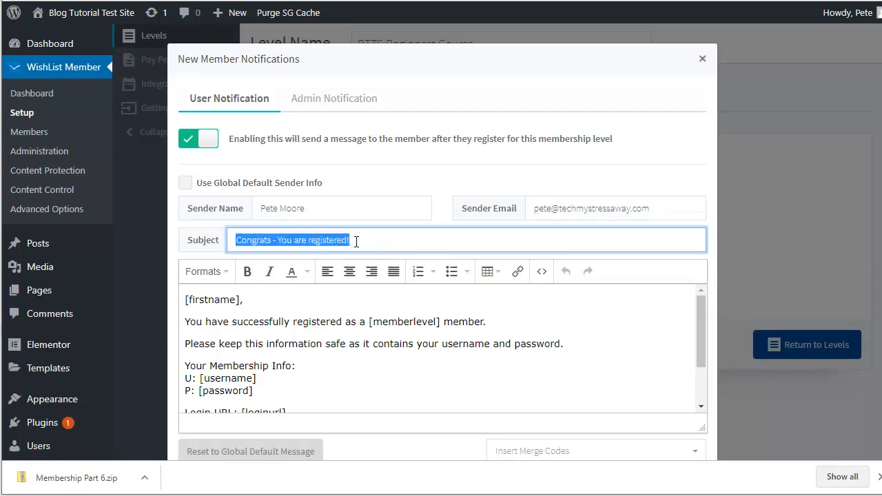
{"action": "left_click", "coordinate": [318, 242]}
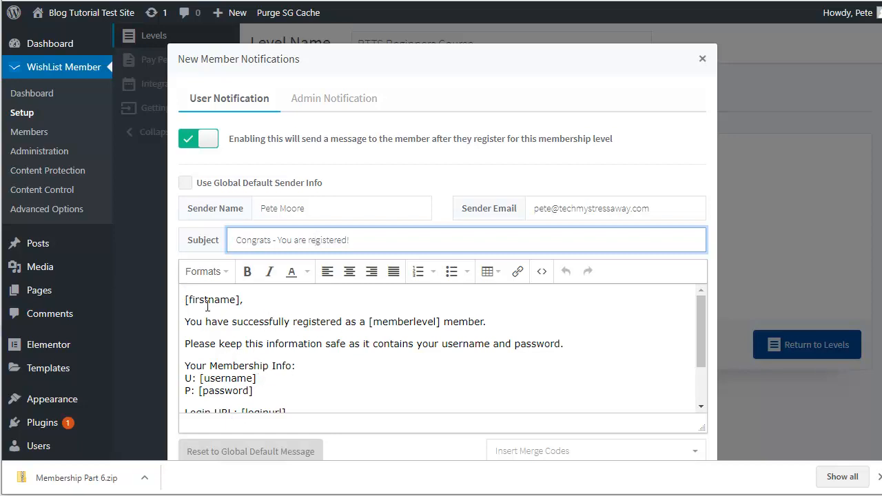
{"action": "scroll", "coordinate": [249, 346], "scroll_direction": "down", "scroll_amount": 1}
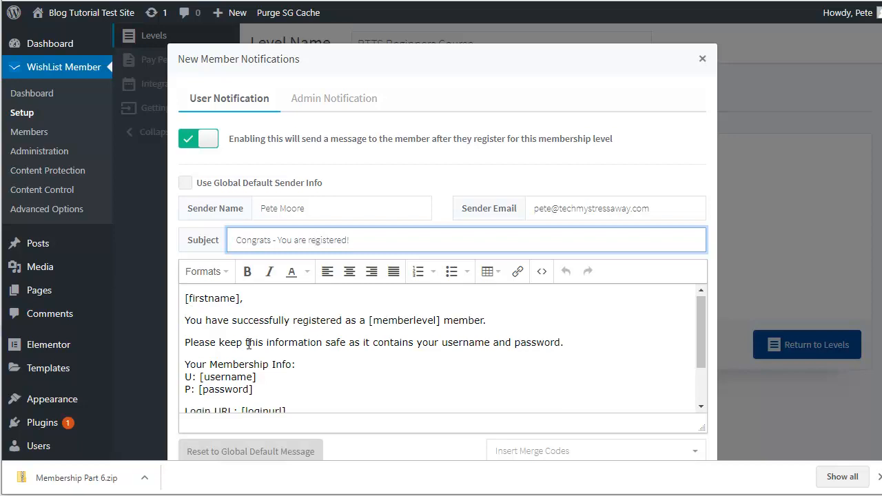
{"action": "scroll", "coordinate": [247, 344], "scroll_direction": "down", "scroll_amount": 5}
{"action": "scroll", "coordinate": [248, 343], "scroll_direction": "up", "scroll_amount": 4}
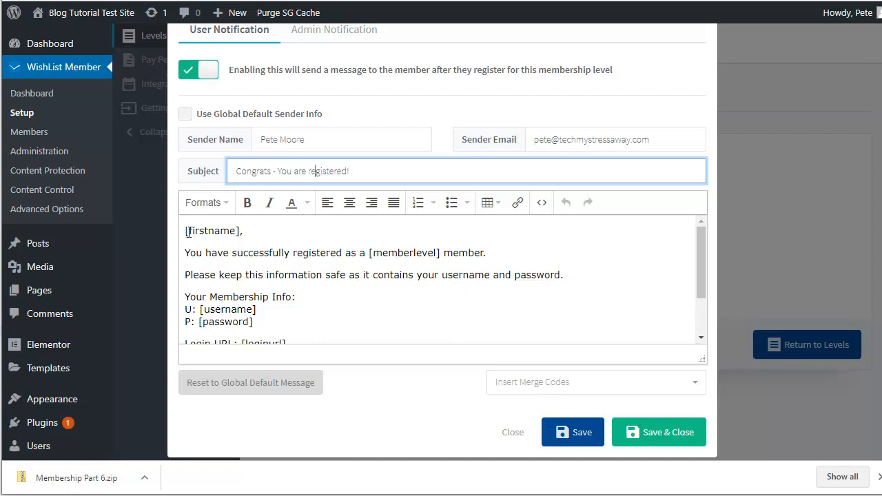
Delete the [firstname] code from the greeting and insert the First Name merge code before the comma.
{"action": "left_click_drag", "start_coordinate": [185, 231], "coordinate": [240, 235]}
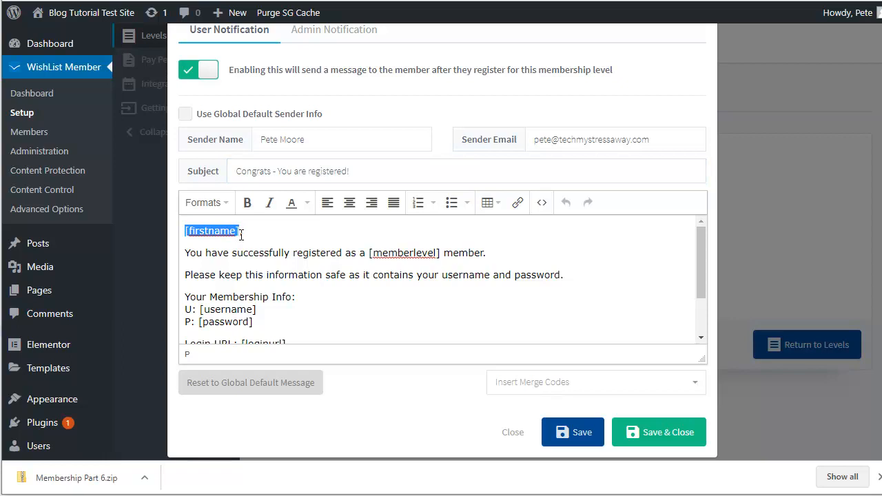
{"action": "key", "text": "BackSpace"}
{"action": "left_click", "coordinate": [298, 275]}
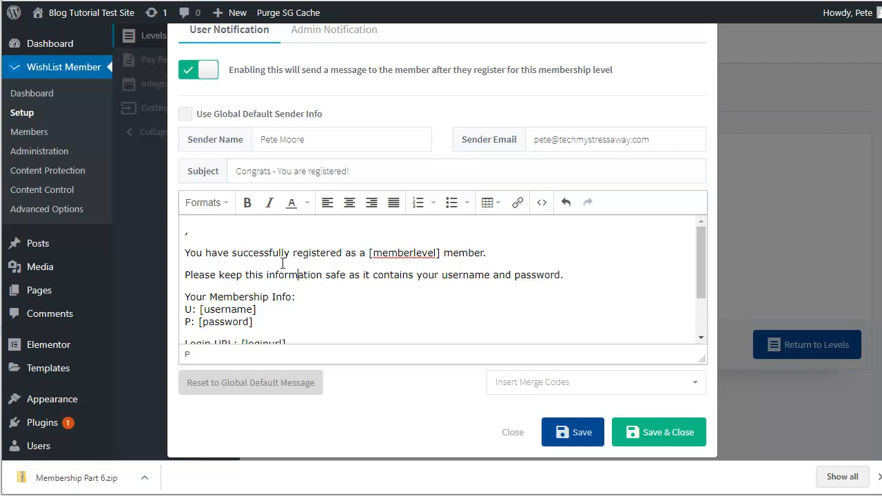
{"action": "left_click", "coordinate": [187, 232]}
{"action": "left_click", "coordinate": [507, 386]}
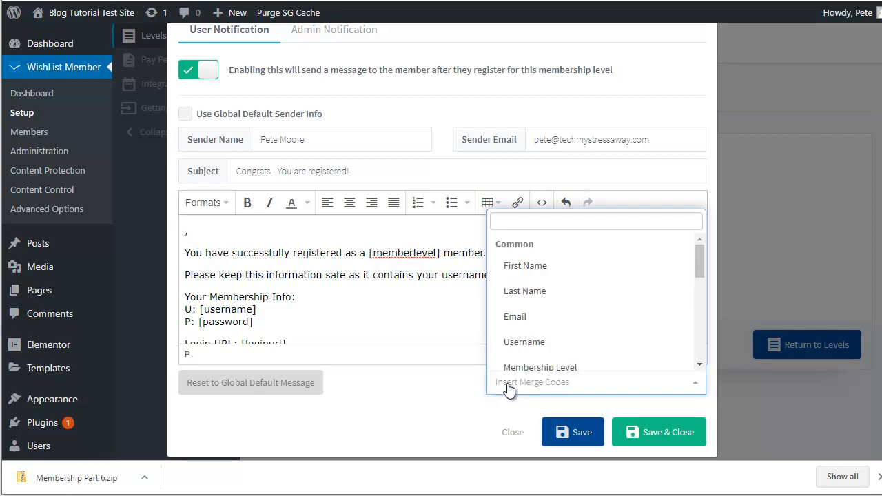
{"action": "scroll", "coordinate": [564, 276], "scroll_direction": "down", "scroll_amount": 1}
{"action": "scroll", "coordinate": [563, 276], "scroll_direction": "down", "scroll_amount": 3}
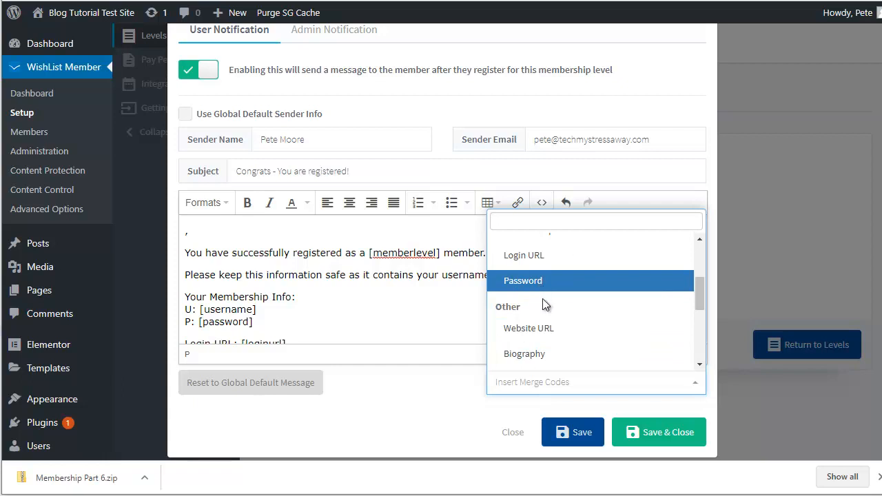
{"action": "scroll", "coordinate": [544, 304], "scroll_direction": "up", "scroll_amount": 5}
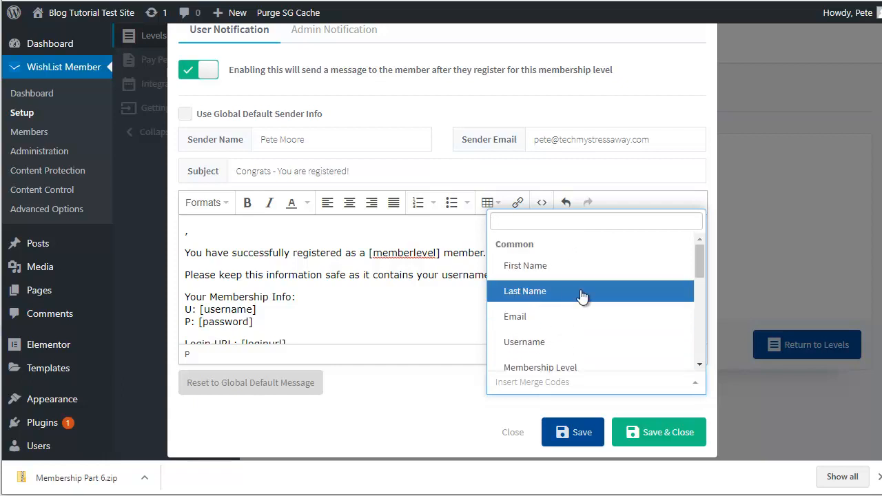
{"action": "left_click", "coordinate": [533, 269]}
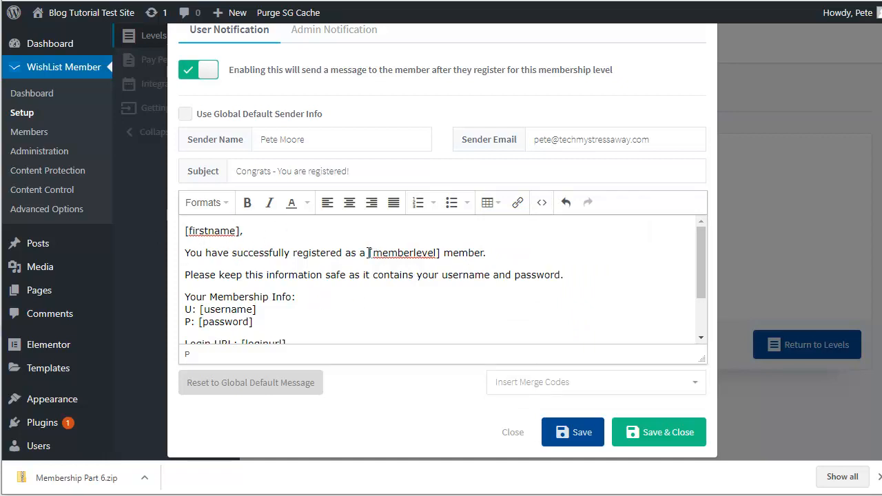
{"action": "left_click_drag", "start_coordinate": [369, 252], "coordinate": [441, 256]}
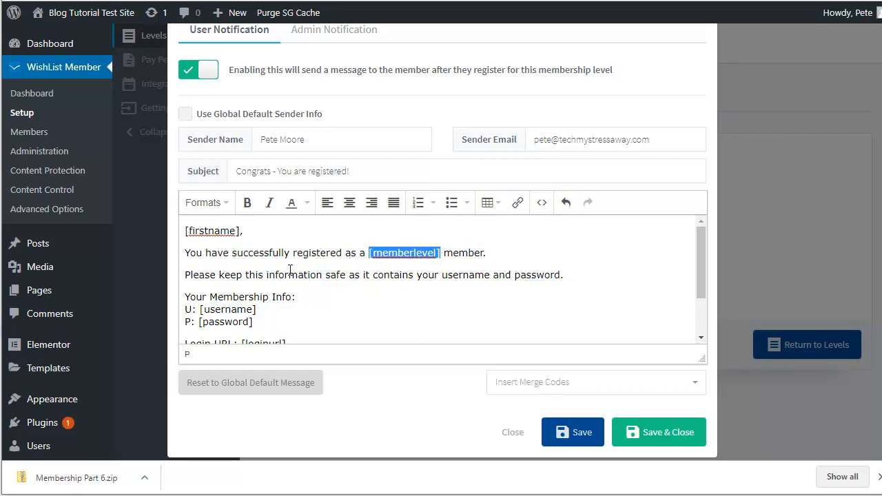
{"action": "scroll", "coordinate": [290, 270], "scroll_direction": "down", "scroll_amount": 2}
{"action": "scroll", "coordinate": [344, 270], "scroll_direction": "up", "scroll_amount": 2}
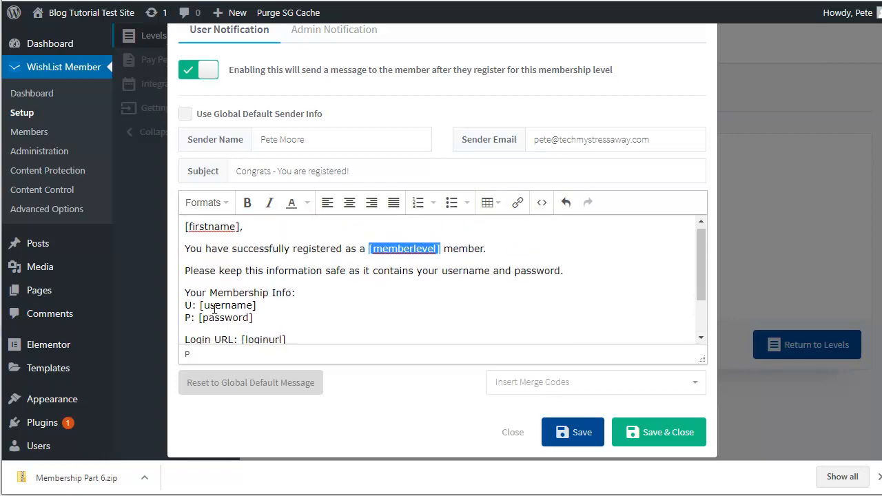
{"action": "scroll", "coordinate": [215, 308], "scroll_direction": "down", "scroll_amount": 2}
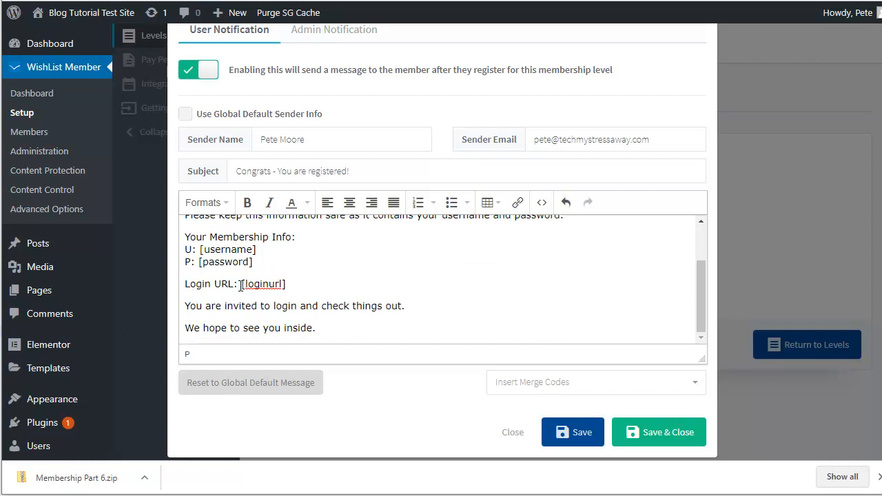
{"action": "left_click_drag", "start_coordinate": [243, 286], "coordinate": [285, 285]}
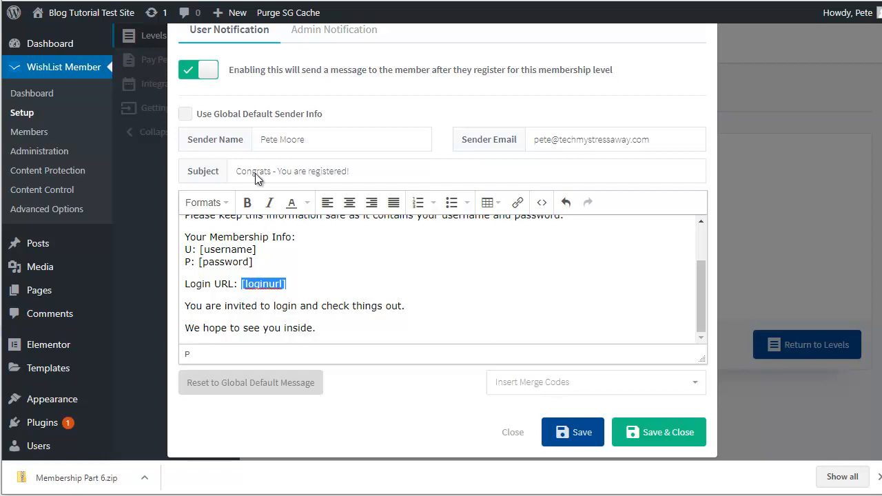
{"action": "left_click", "coordinate": [165, 1]}
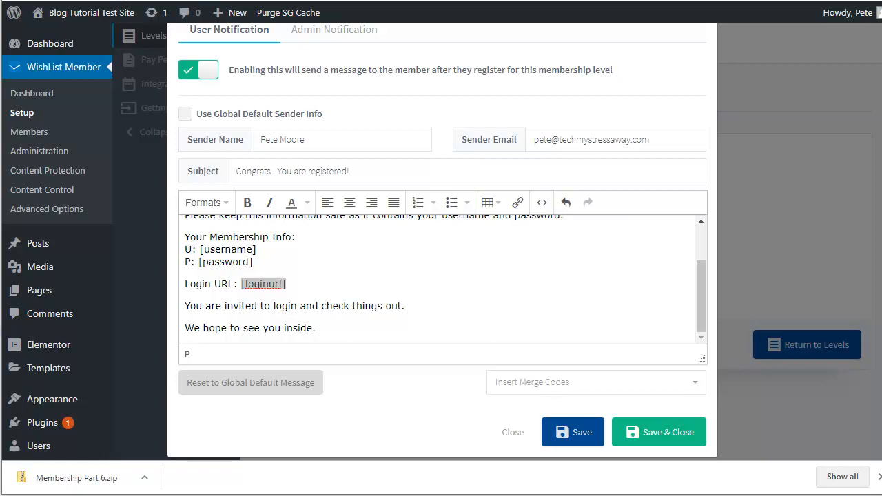
{"action": "right_click", "coordinate": [247, 1]}
{"action": "left_click", "coordinate": [280, 63]}
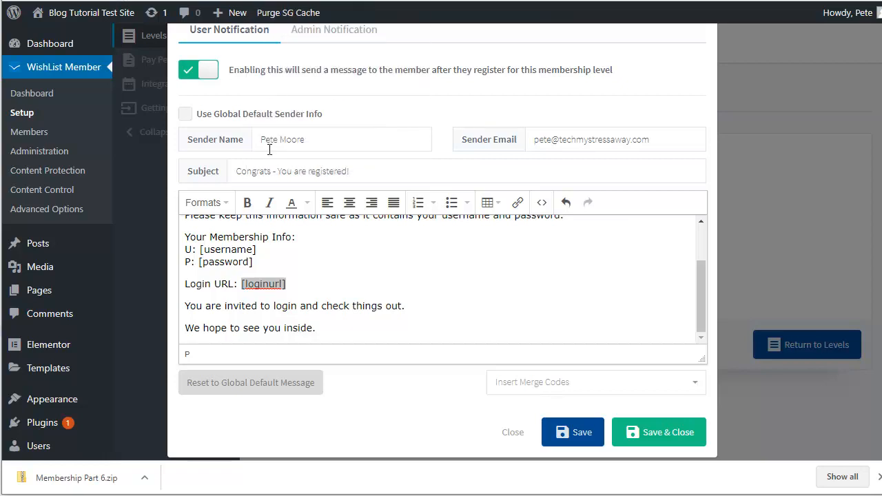
{"action": "right_click", "coordinate": [272, 284]}
{"action": "key", "text": "Escape"}
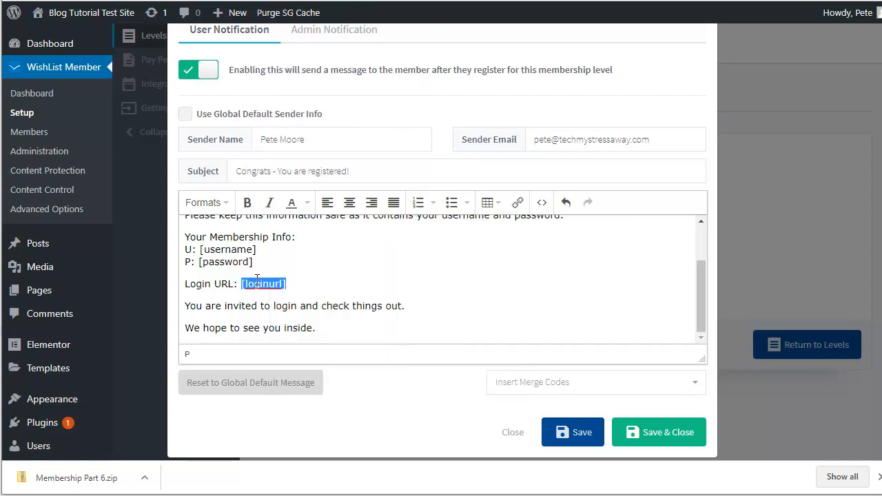
{"action": "left_click", "coordinate": [257, 280]}
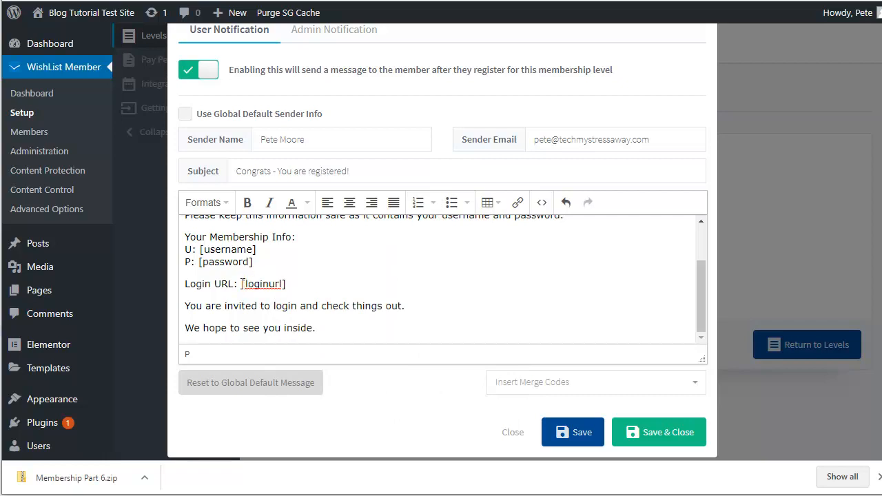
{"action": "left_click_drag", "start_coordinate": [243, 284], "coordinate": [291, 288]}
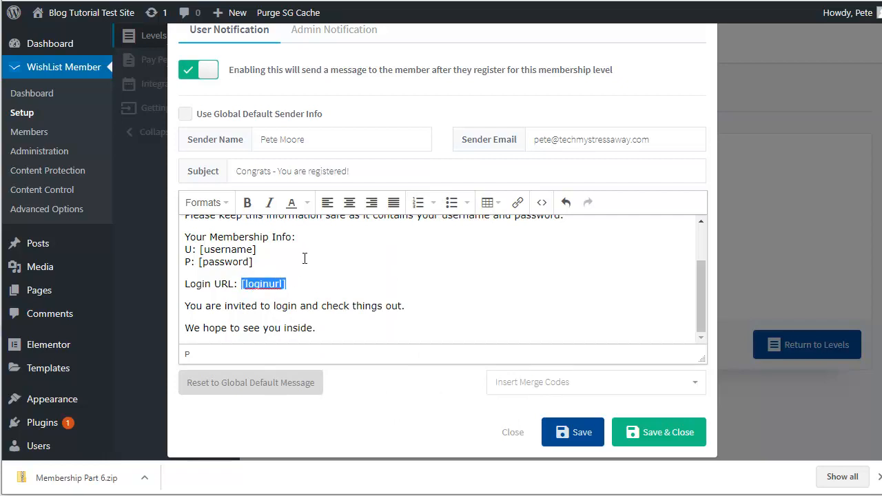
{"action": "key", "text": "ctrl+v"}
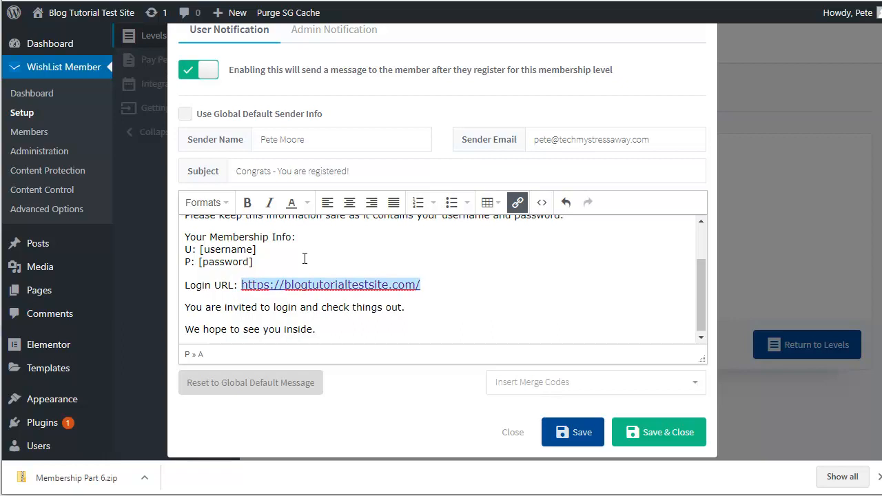
{"action": "type", "text": "memb"}
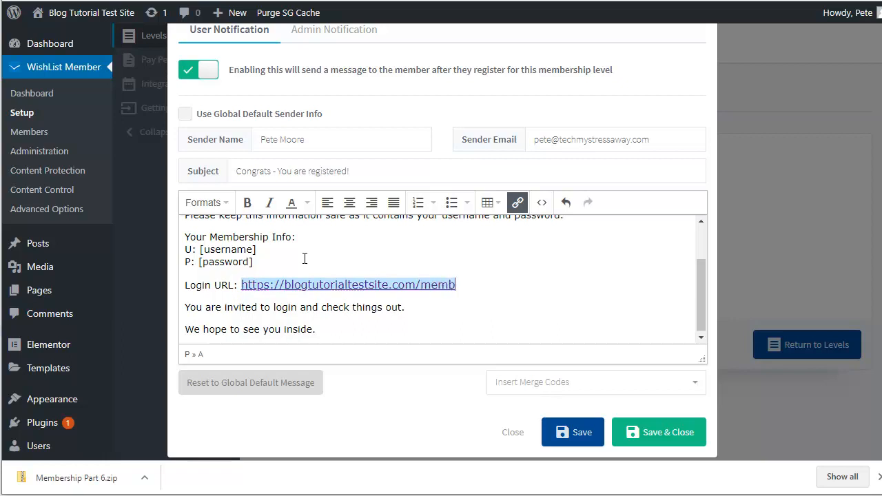
{"action": "type", "text": "ers/"}
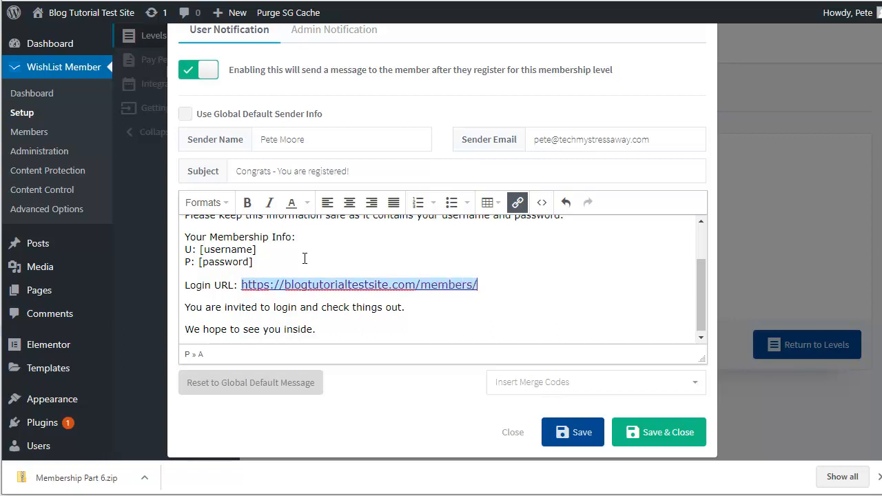
Add a sign-off line with the sender's first name below "We hope to see you inside.".
{"action": "key", "text": "Down"}
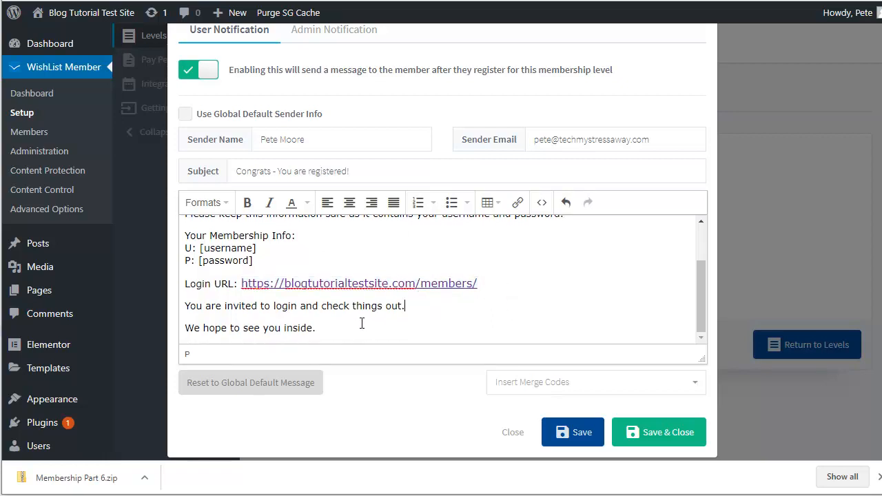
{"action": "key", "text": "Return"}
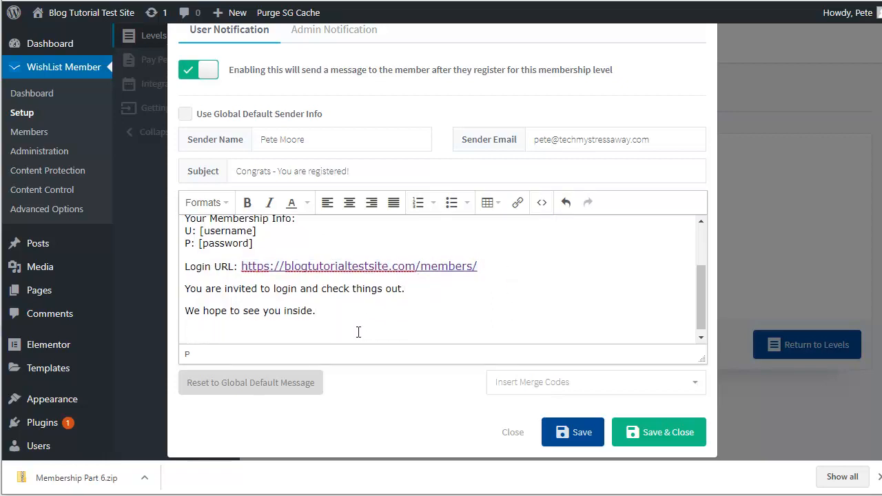
{"action": "key", "text": "Return"}
{"action": "key", "text": "BackSpace"}
{"action": "type", "text": "pete"}
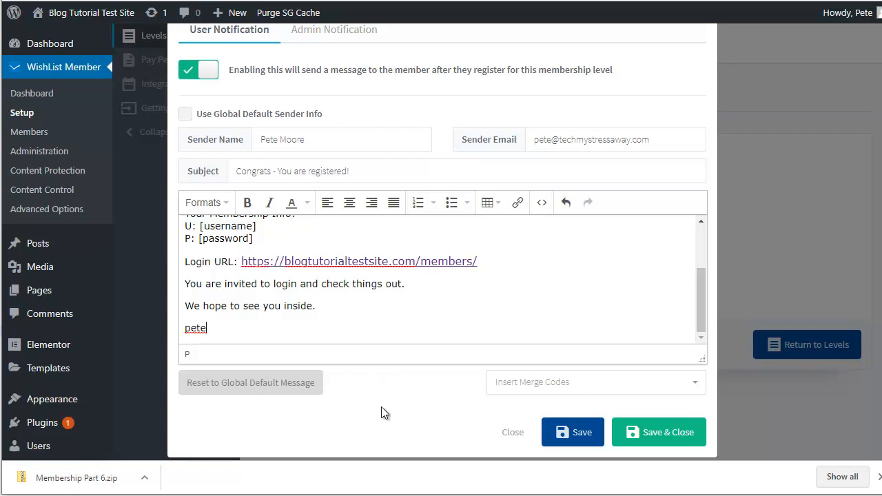
Review the subject and message body of the new member admin notification.
{"action": "scroll", "coordinate": [409, 327], "scroll_direction": "up", "scroll_amount": 2}
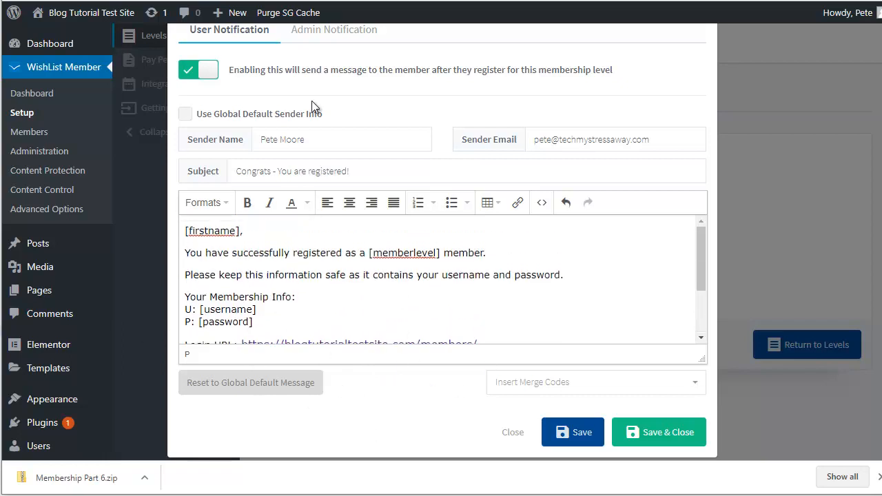
{"action": "left_click", "coordinate": [340, 33]}
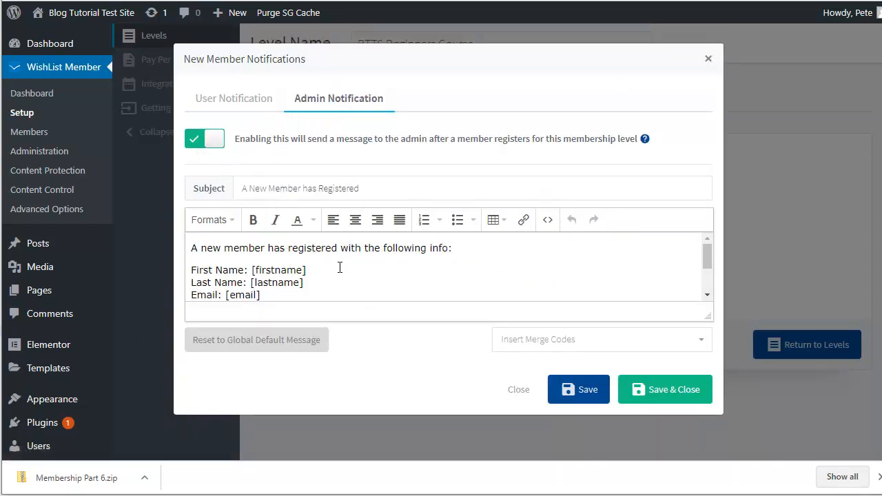
{"action": "scroll", "coordinate": [340, 268], "scroll_direction": "down", "scroll_amount": 2}
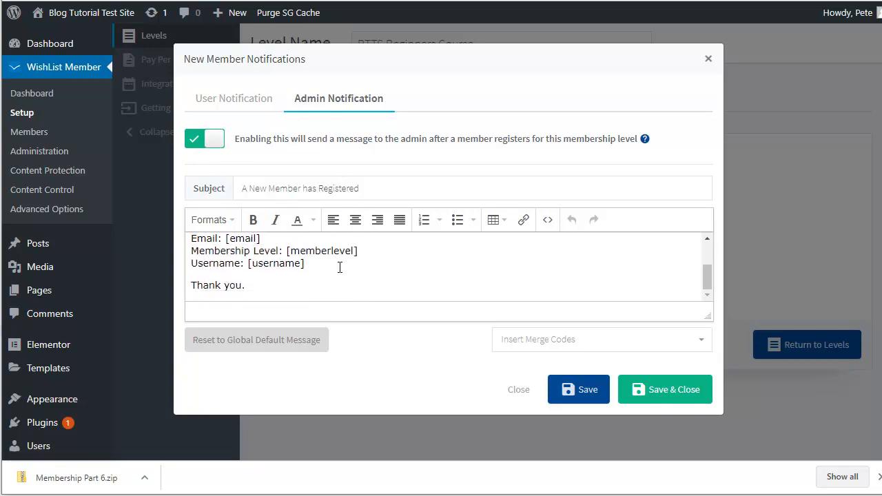
{"action": "scroll", "coordinate": [339, 267], "scroll_direction": "up", "scroll_amount": 3}
{"action": "left_click", "coordinate": [346, 187]}
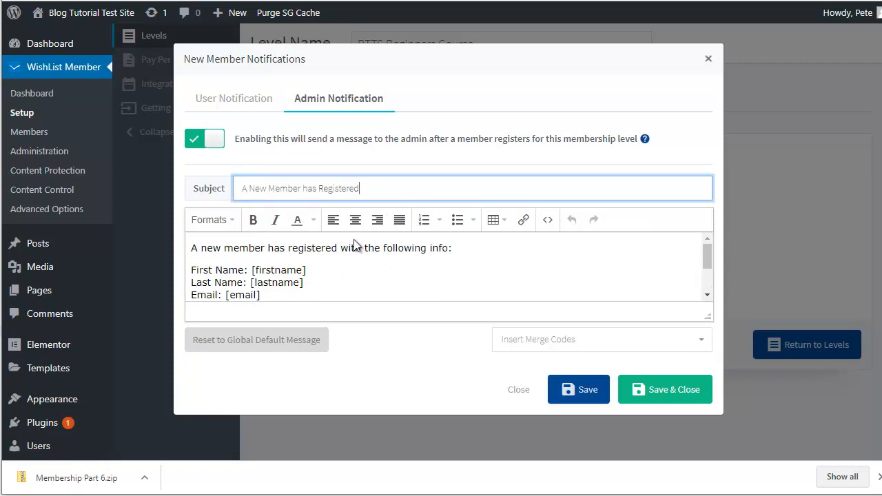
{"action": "scroll", "coordinate": [310, 249], "scroll_direction": "down", "scroll_amount": 2}
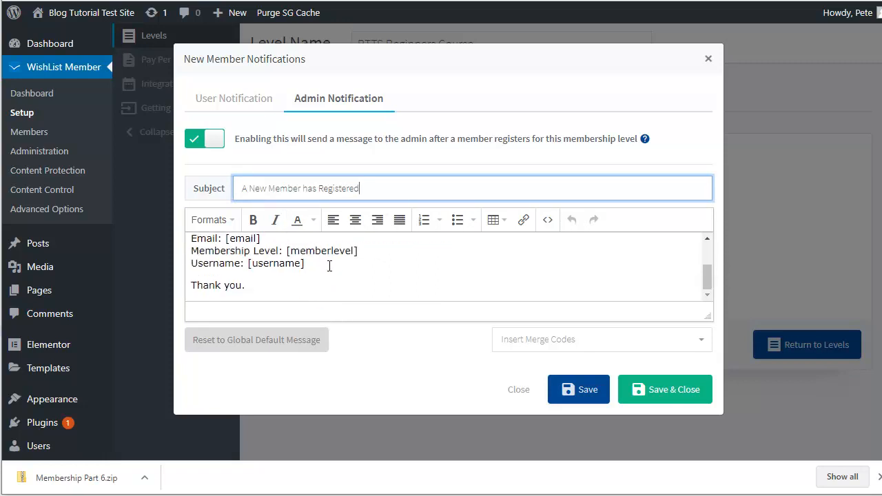
Check the new member admin and user notification messages, and save and close the notification settings.
{"action": "scroll", "coordinate": [330, 266], "scroll_direction": "up", "scroll_amount": 3}
{"action": "scroll", "coordinate": [230, 276], "scroll_direction": "down", "scroll_amount": 3}
{"action": "left_click", "coordinate": [233, 101]}
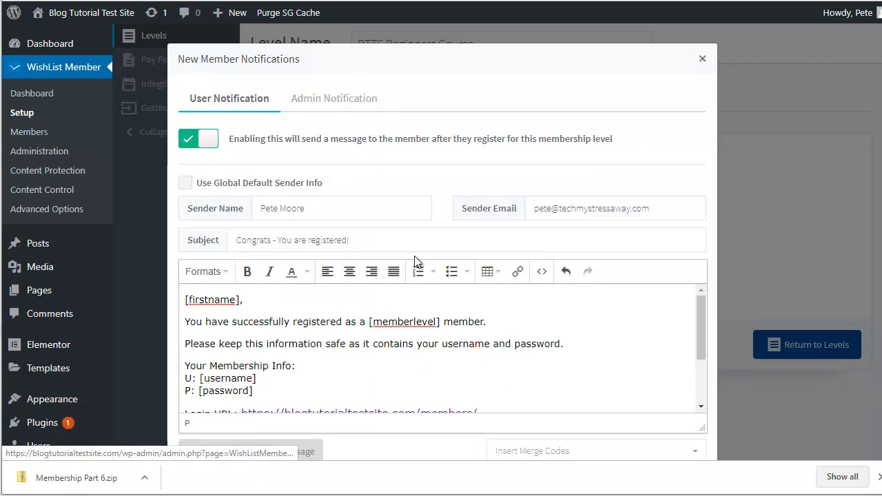
{"action": "scroll", "coordinate": [469, 232], "scroll_direction": "down", "scroll_amount": 2}
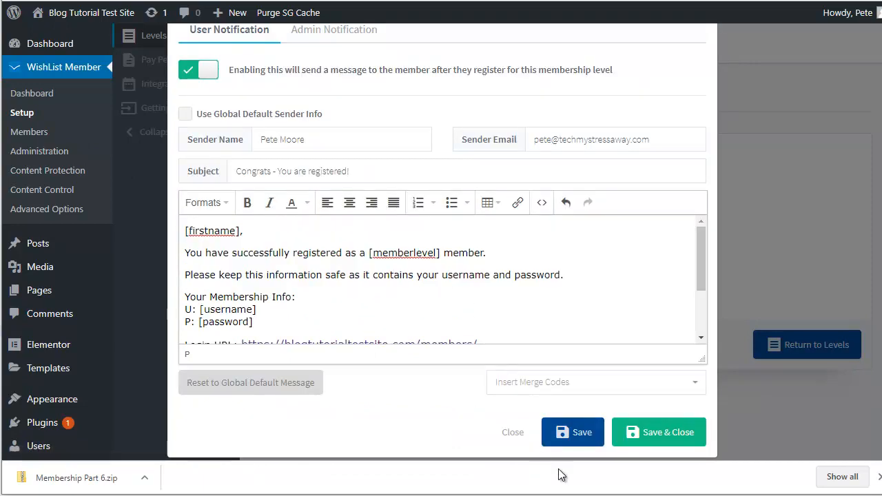
{"action": "left_click", "coordinate": [642, 436]}
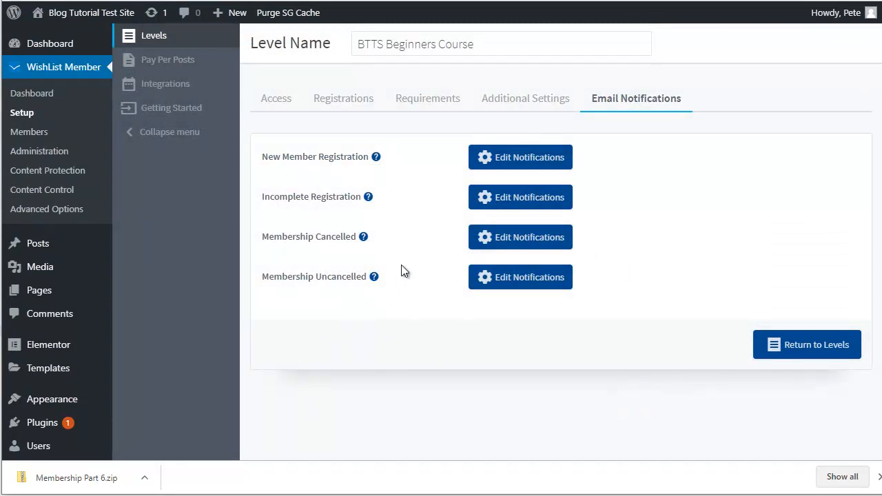
Open the auto-generated WishList Member page from the site's page list for editing in a separate browser tab.
{"action": "left_click", "coordinate": [38, 293]}
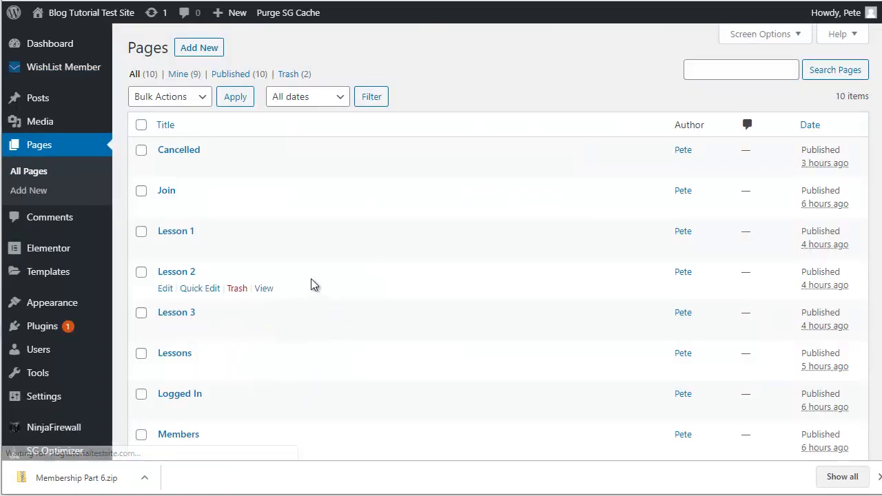
{"action": "scroll", "coordinate": [310, 279], "scroll_direction": "down", "scroll_amount": 3}
{"action": "scroll", "coordinate": [311, 285], "scroll_direction": "down", "scroll_amount": 1}
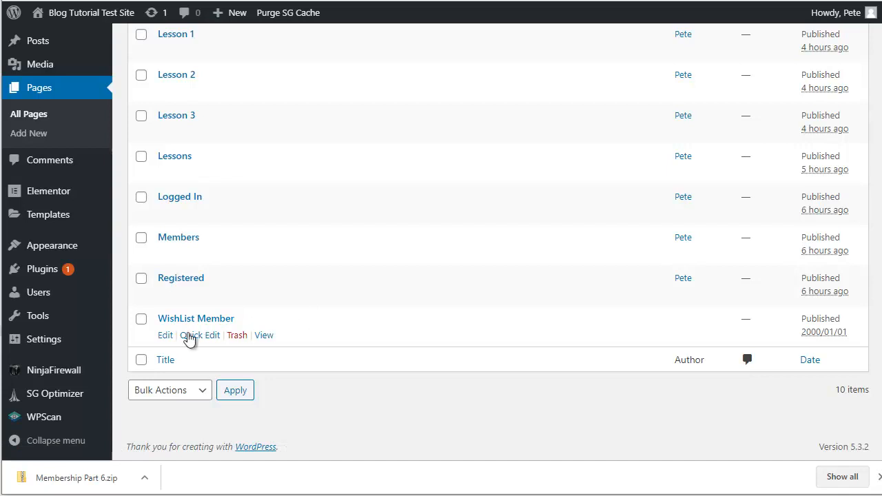
{"action": "right_click", "coordinate": [166, 337]}
{"action": "left_click", "coordinate": [203, 350]}
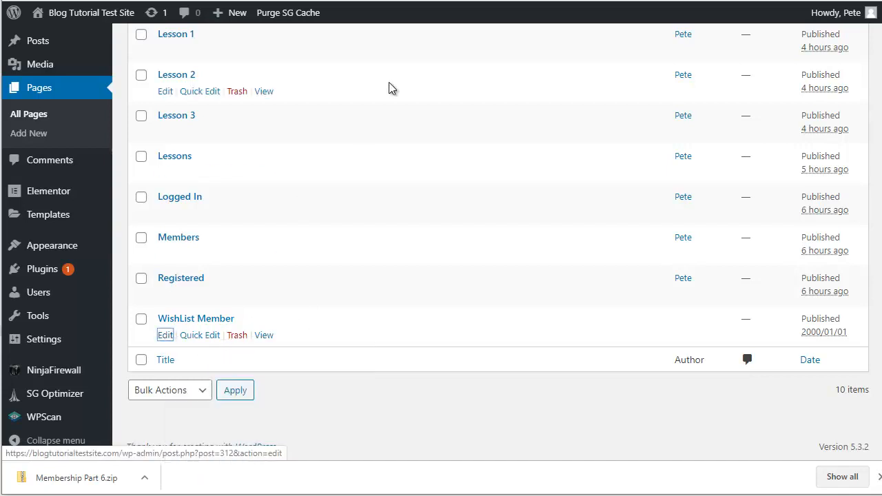
{"action": "left_click", "coordinate": [419, 0]}
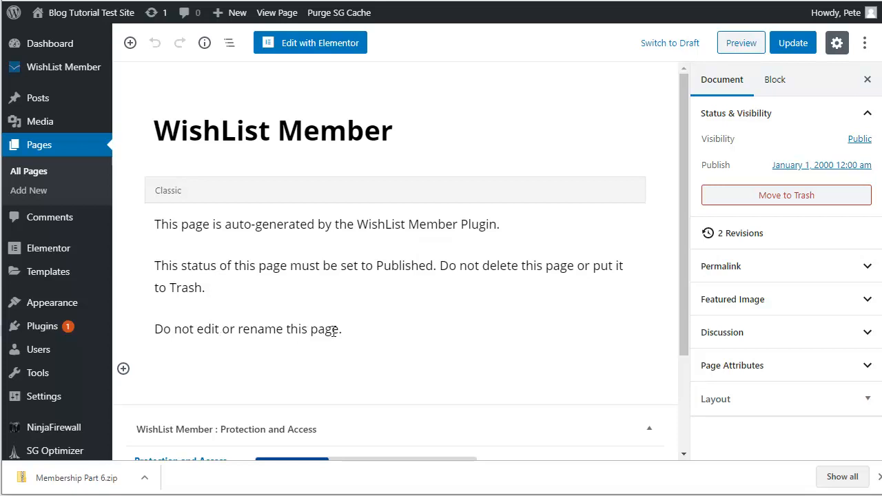
{"action": "left_click", "coordinate": [876, 477]}
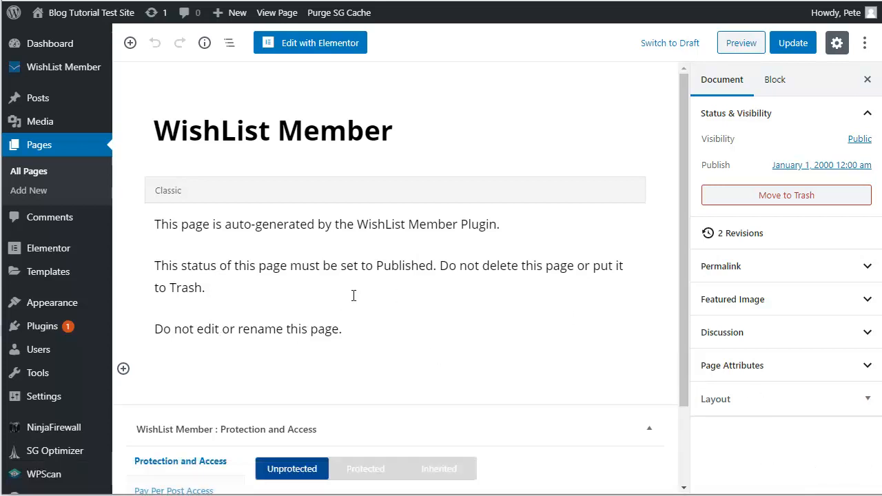
Try disabling the Content Title element in the page's layout settings, and clear the option again.
{"action": "left_click", "coordinate": [237, 132]}
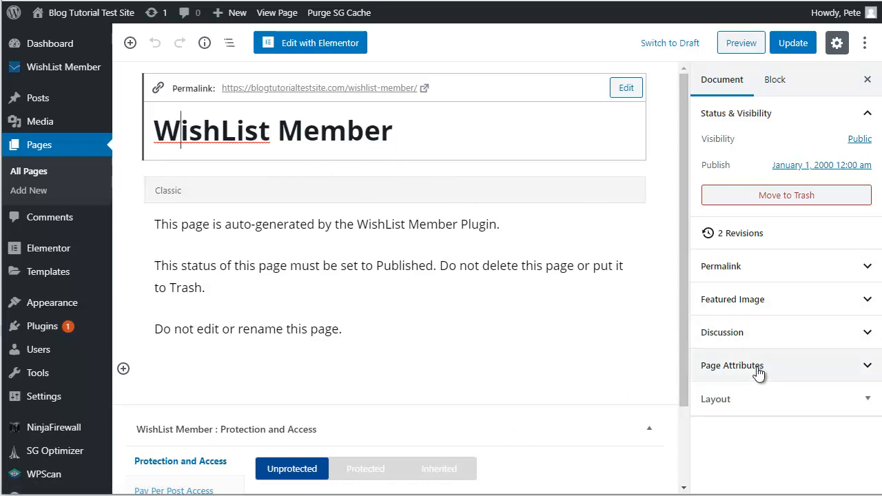
{"action": "scroll", "coordinate": [757, 371], "scroll_direction": "down", "scroll_amount": 1}
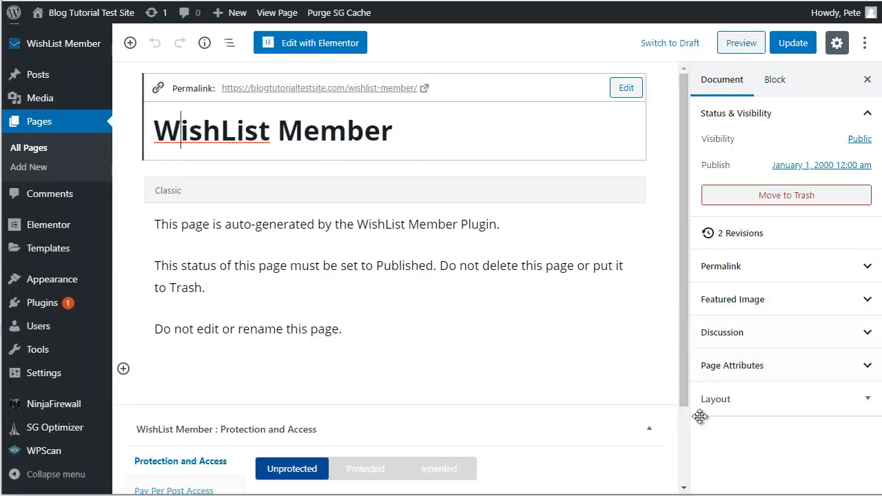
{"action": "left_click", "coordinate": [766, 404]}
{"action": "scroll", "coordinate": [738, 356], "scroll_direction": "down", "scroll_amount": 2}
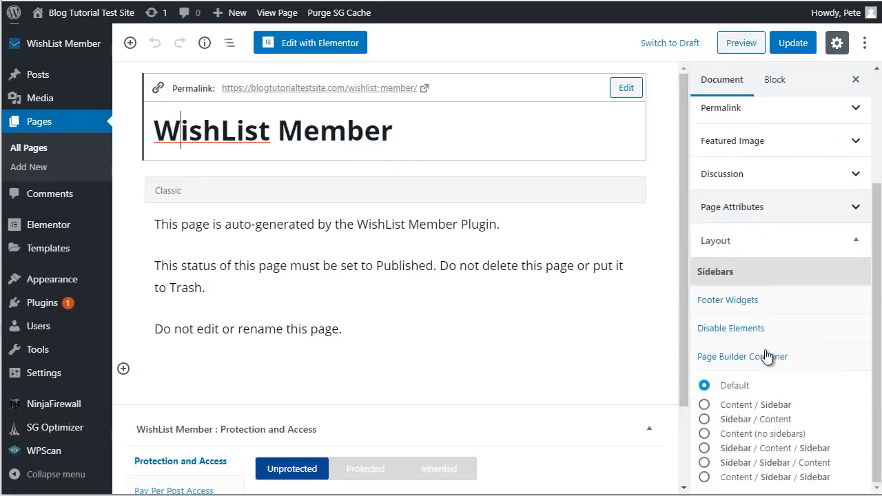
{"action": "left_click", "coordinate": [733, 328]}
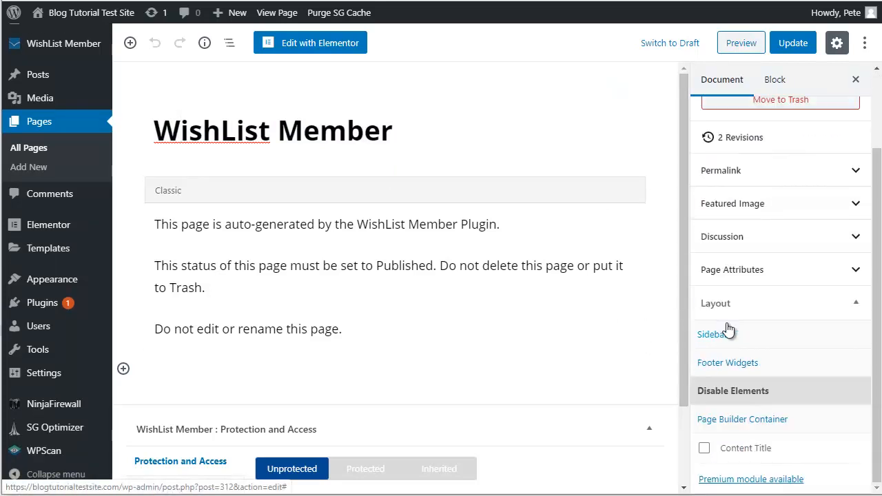
{"action": "left_click", "coordinate": [704, 449]}
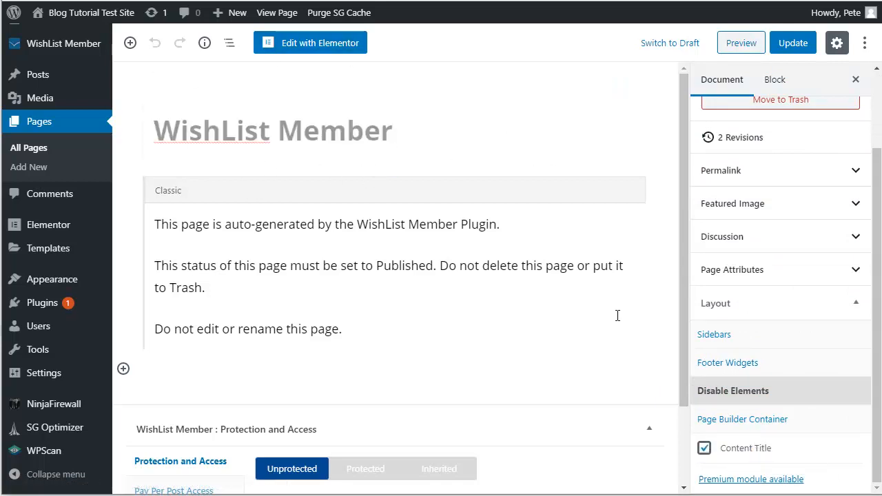
{"action": "left_click", "coordinate": [705, 449]}
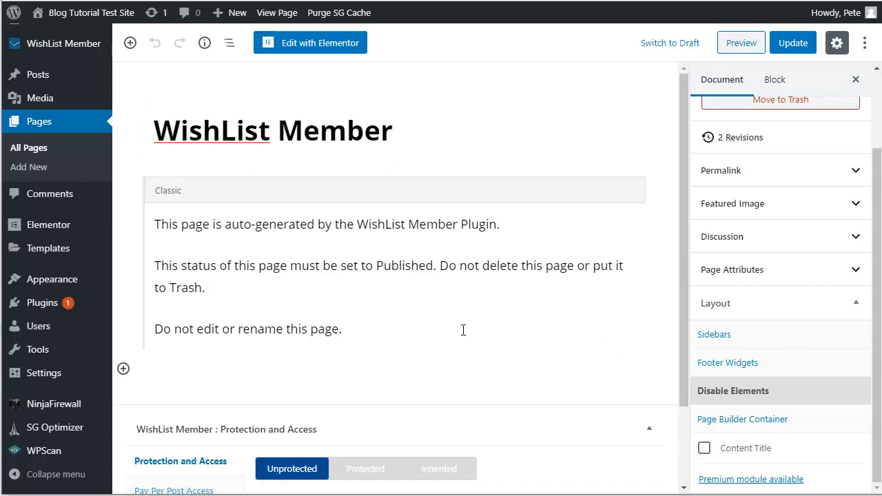
Rename the WishList Member page to "Non Member" and update it.
{"action": "left_click", "coordinate": [190, 131]}
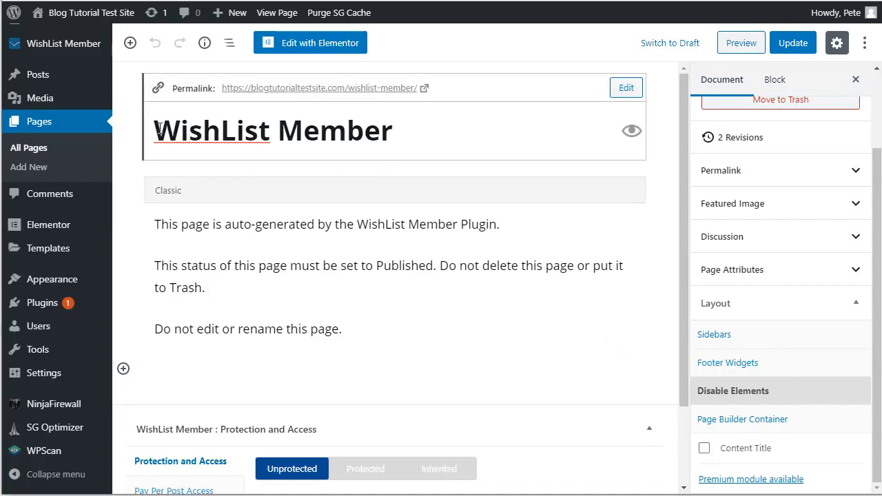
{"action": "left_click_drag", "start_coordinate": [154, 130], "coordinate": [271, 137]}
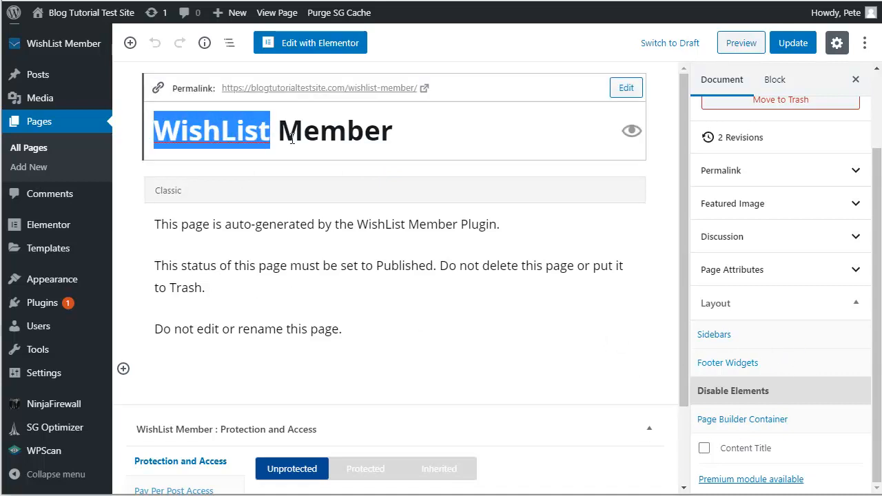
{"action": "key", "text": "BackSpace"}
{"action": "type", "text": "Non"}
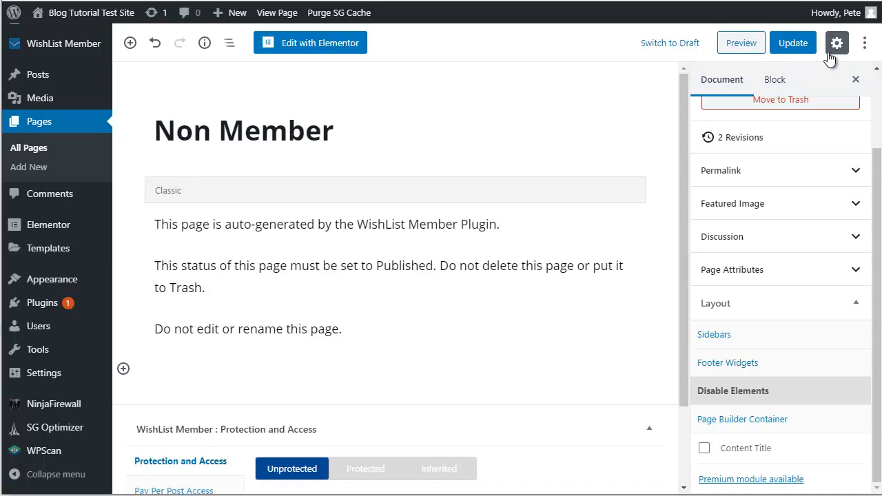
{"action": "left_click", "coordinate": [794, 42]}
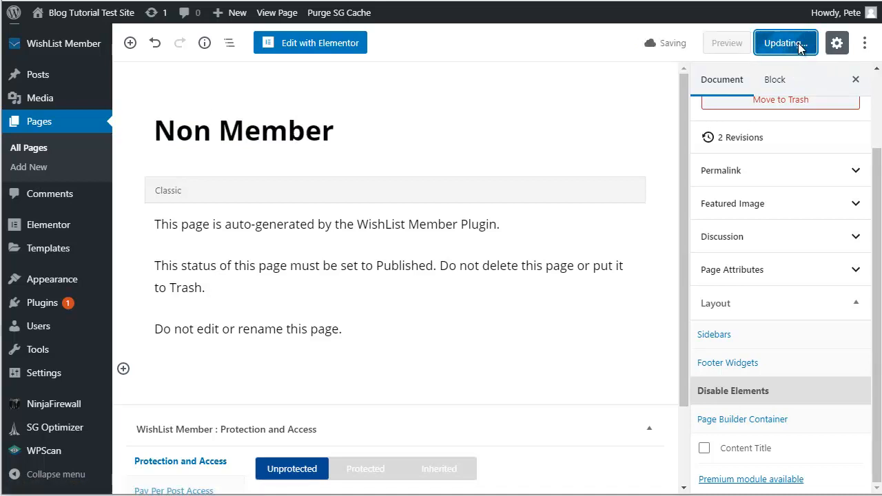
{"action": "left_click", "coordinate": [340, 130]}
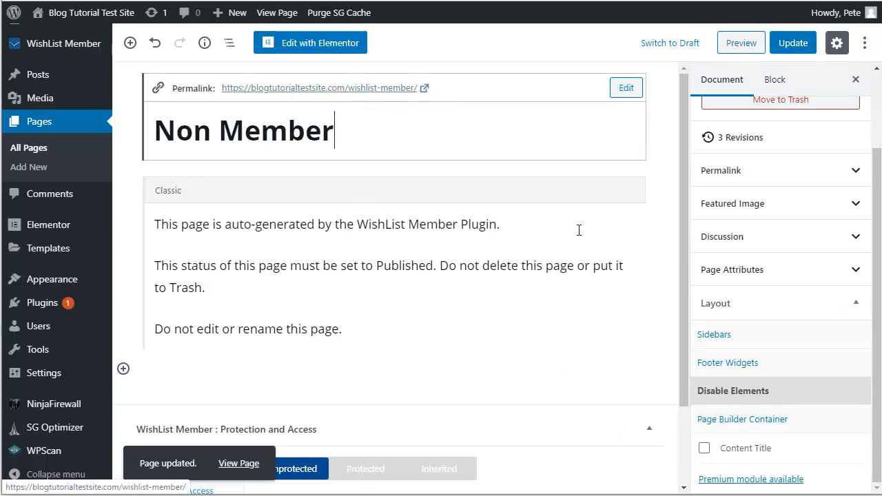
{"action": "left_click", "coordinate": [617, 172]}
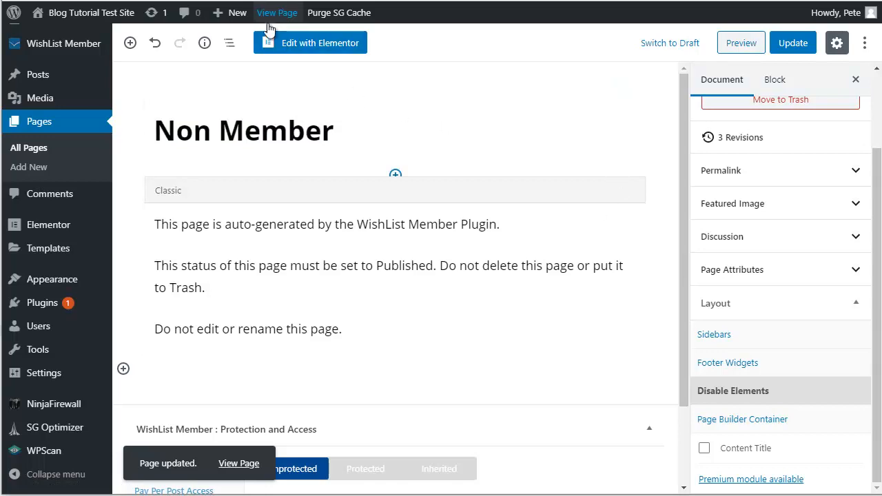
Return to the page list and open the Lesson 1 page in an incognito window.
{"action": "left_click", "coordinate": [275, 1]}
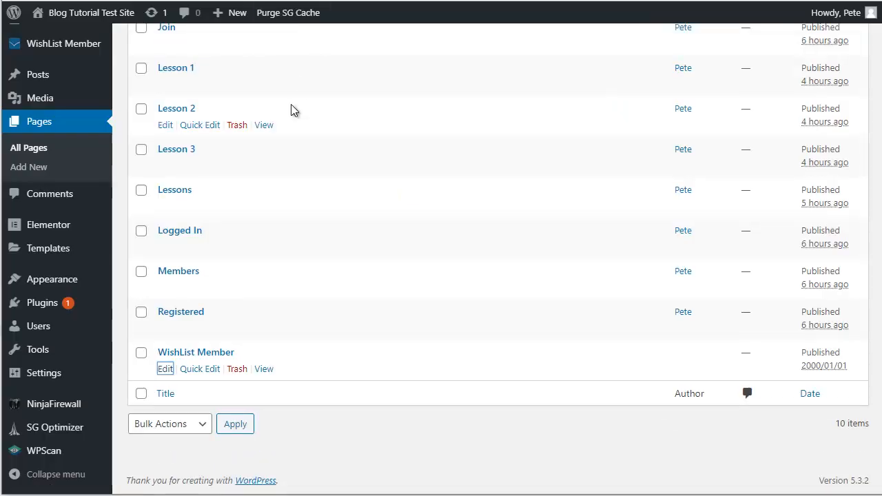
{"action": "scroll", "coordinate": [299, 220], "scroll_direction": "up", "scroll_amount": 2}
{"action": "scroll", "coordinate": [298, 219], "scroll_direction": "up", "scroll_amount": 1}
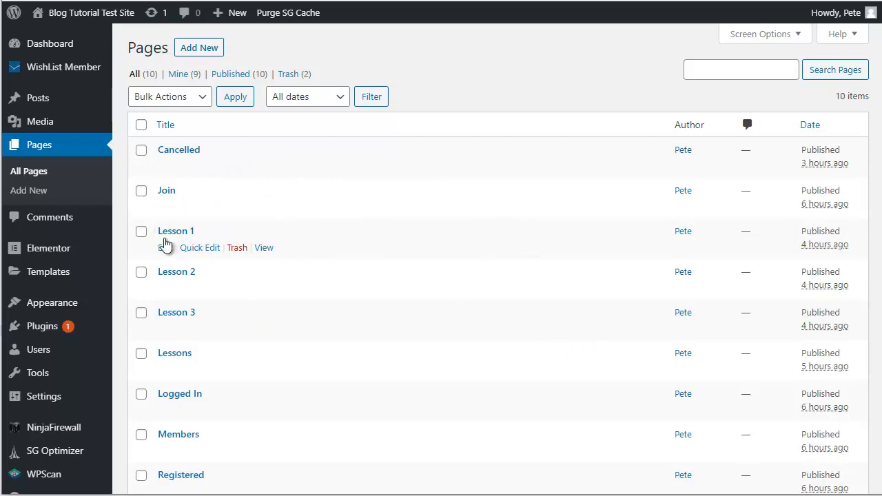
{"action": "right_click", "coordinate": [265, 249]}
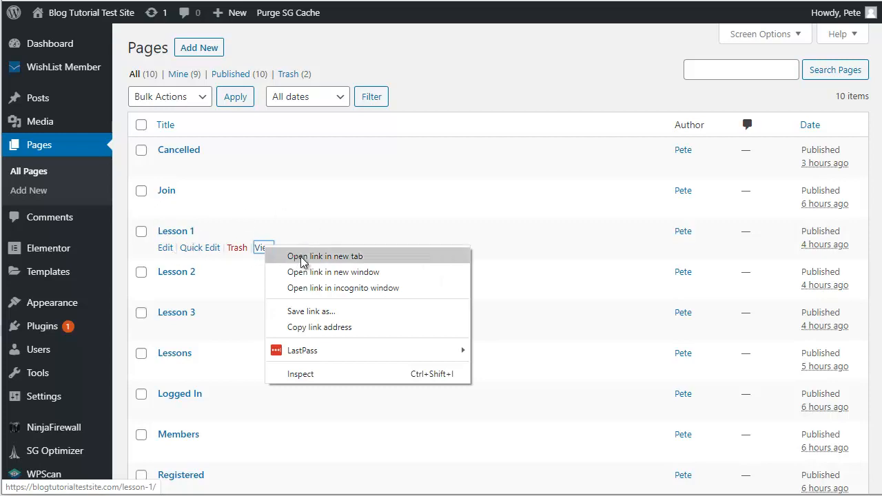
{"action": "left_click", "coordinate": [318, 288]}
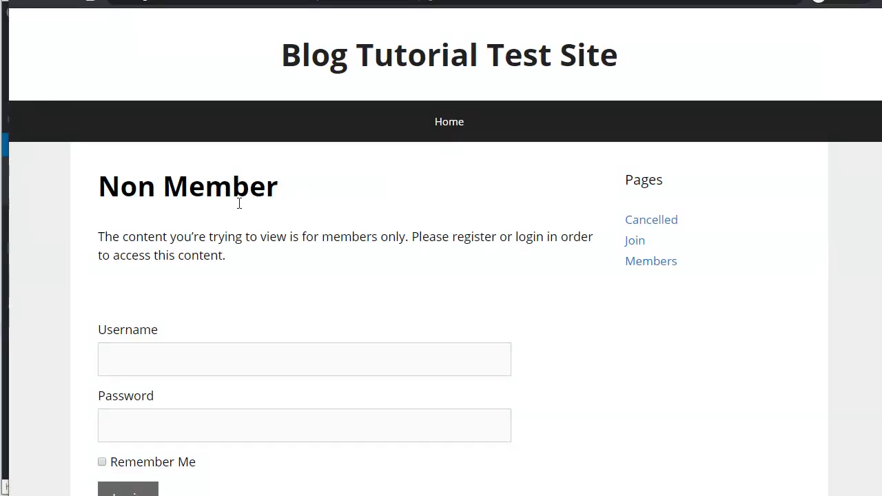
Examine the heading, message and login form shown to logged-out visitors, and close the incognito window.
{"action": "left_click_drag", "start_coordinate": [102, 186], "coordinate": [276, 188]}
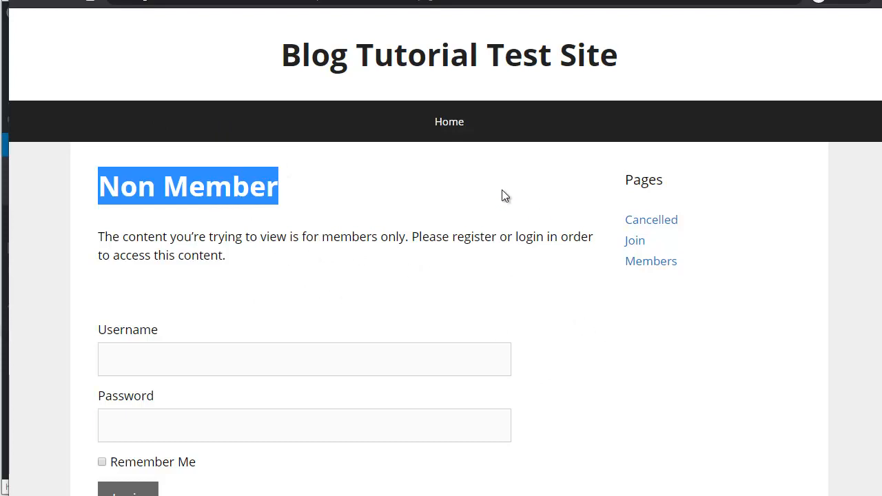
{"action": "left_click", "coordinate": [166, 184]}
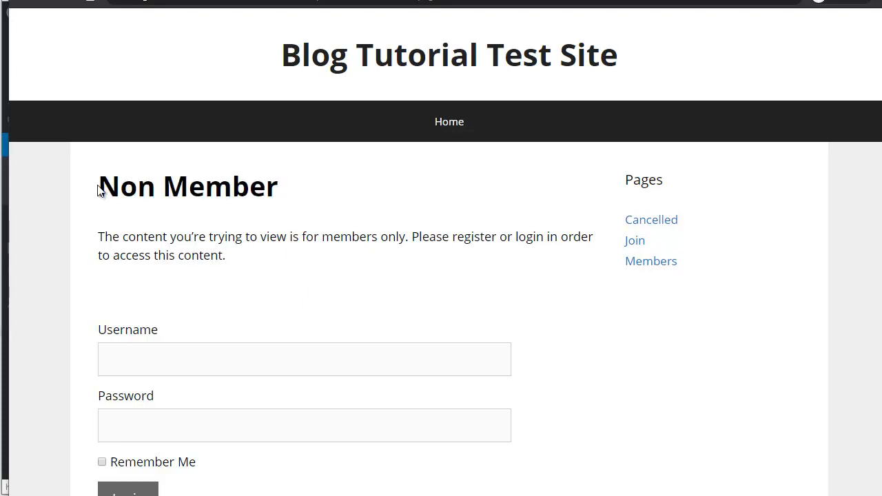
{"action": "left_click_drag", "start_coordinate": [101, 185], "coordinate": [152, 190]}
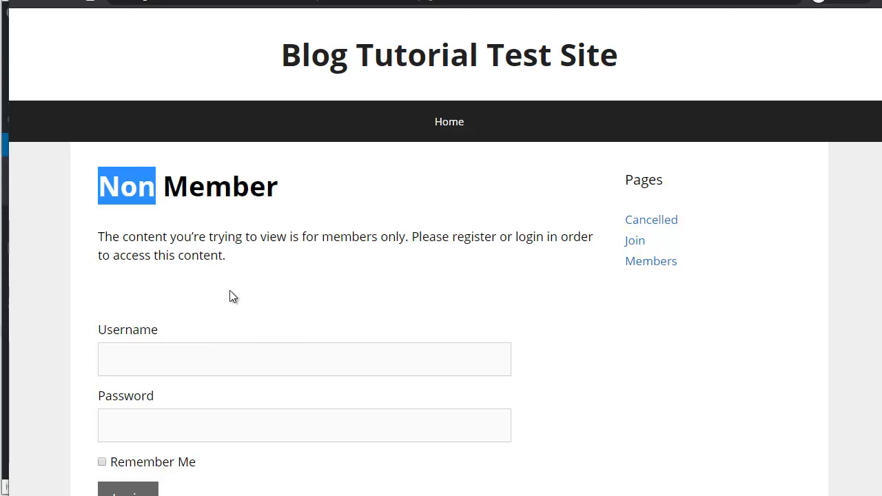
{"action": "left_click", "coordinate": [131, 189]}
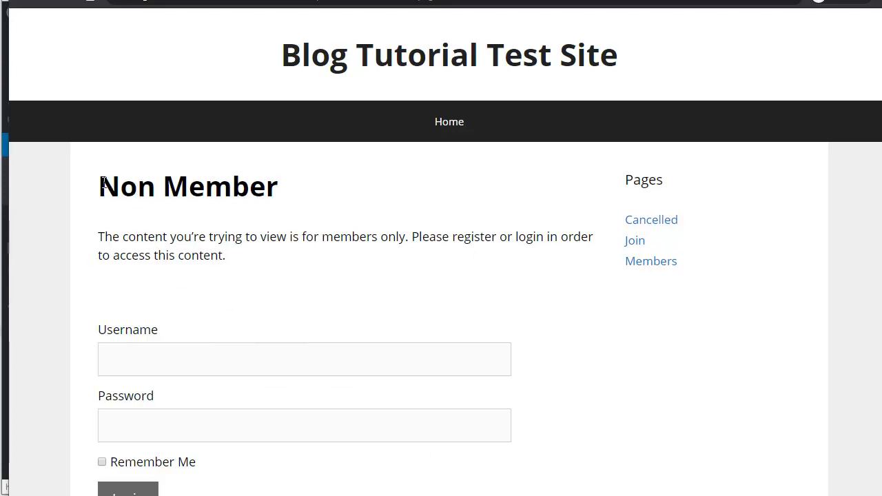
{"action": "left_click_drag", "start_coordinate": [103, 182], "coordinate": [159, 186]}
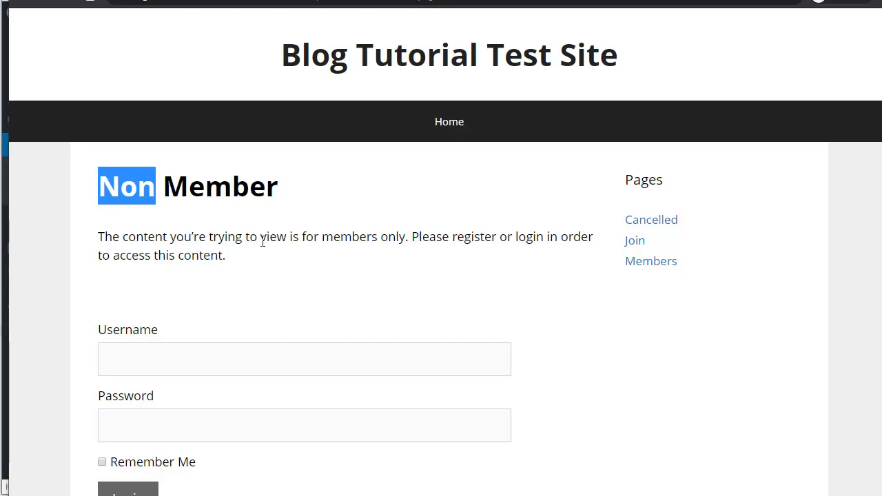
{"action": "scroll", "coordinate": [262, 238], "scroll_direction": "down", "scroll_amount": 2}
{"action": "scroll", "coordinate": [263, 241], "scroll_direction": "up", "scroll_amount": 2}
{"action": "left_click", "coordinate": [369, 208]}
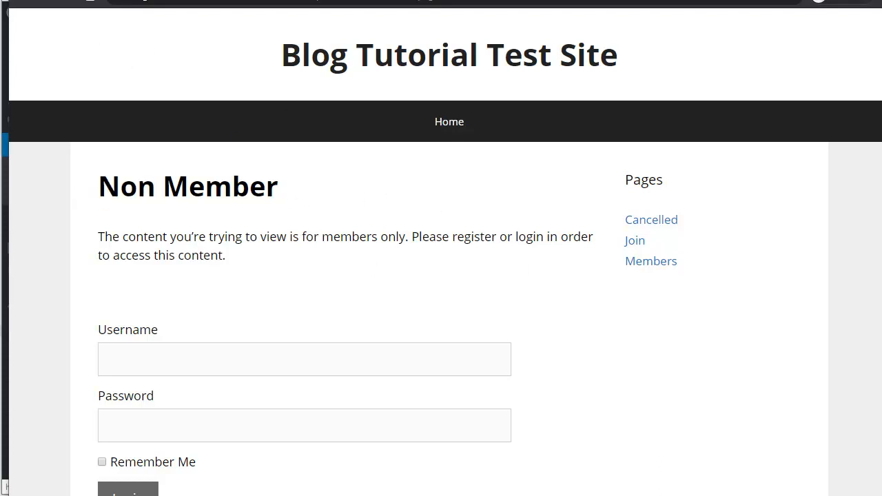
{"action": "left_click", "coordinate": [870, 2]}
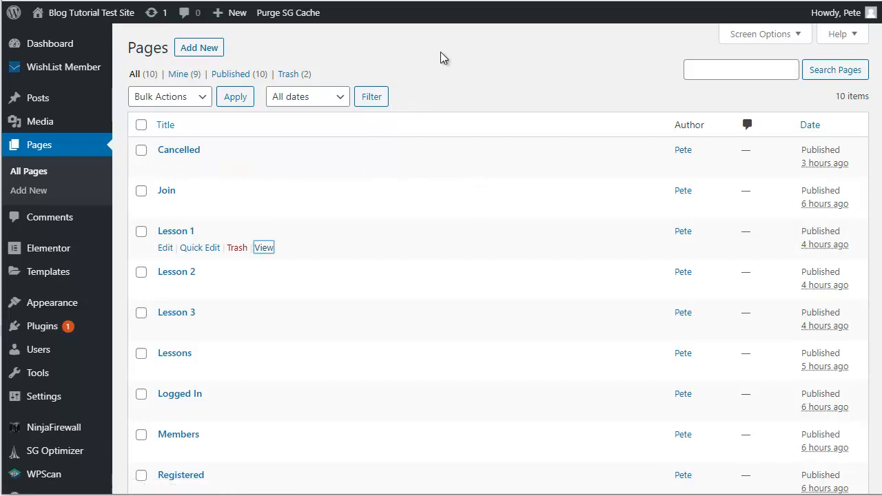
Create a custom registration form named "Custom Form" in WishList Member's advanced registration options.
{"action": "left_click", "coordinate": [73, 66]}
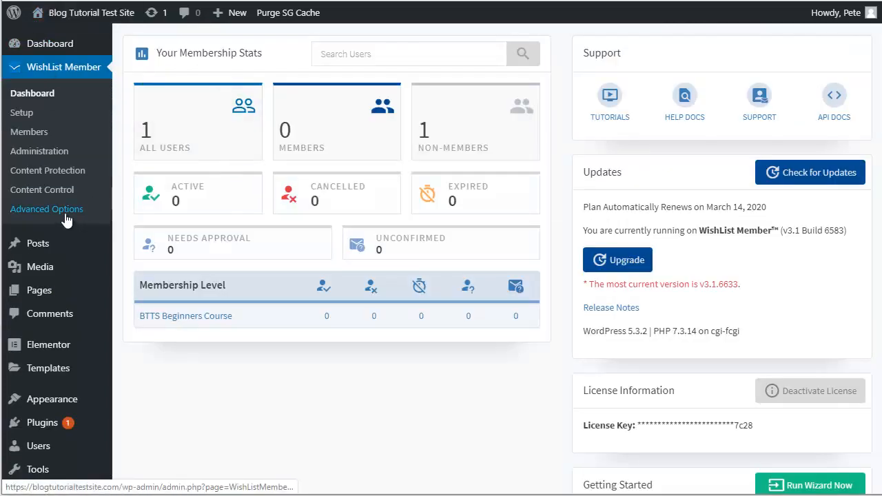
{"action": "left_click", "coordinate": [43, 213]}
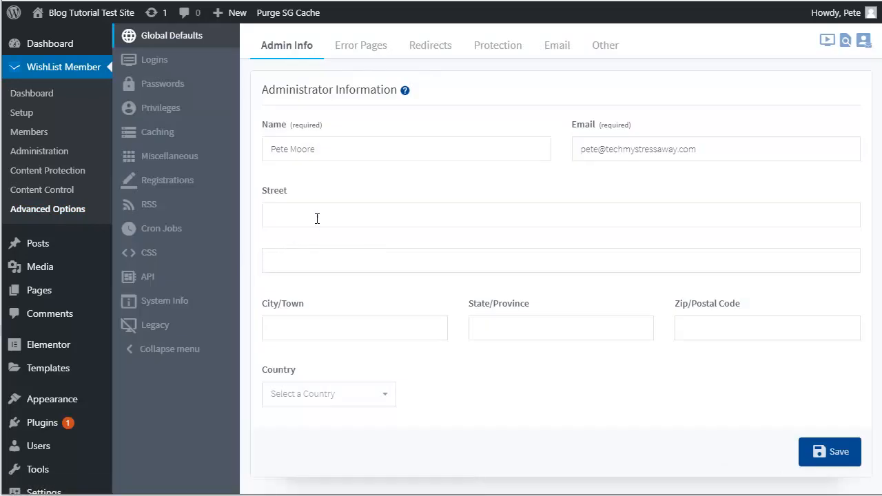
{"action": "left_click", "coordinate": [178, 181]}
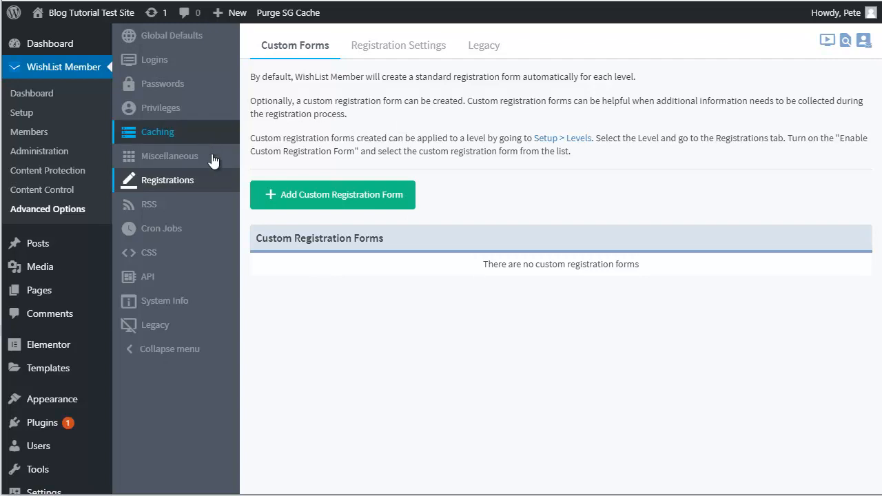
{"action": "left_click", "coordinate": [310, 201]}
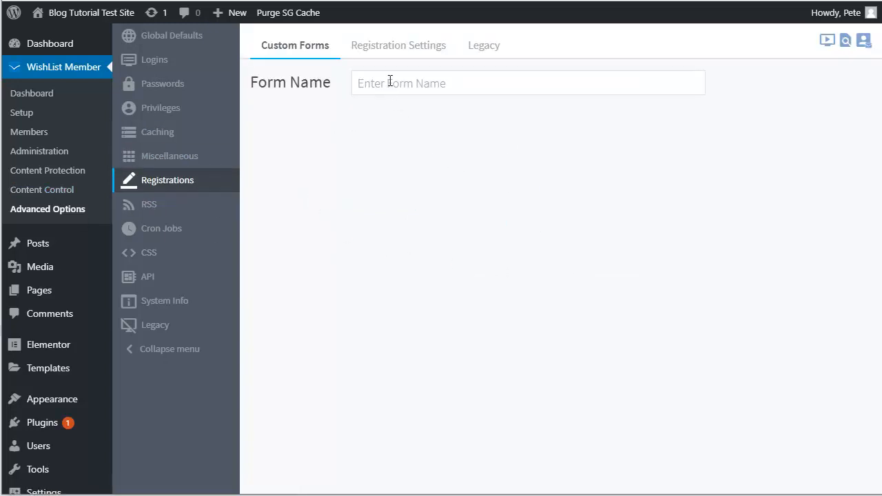
{"action": "left_click", "coordinate": [390, 81]}
{"action": "type", "text": "C"}
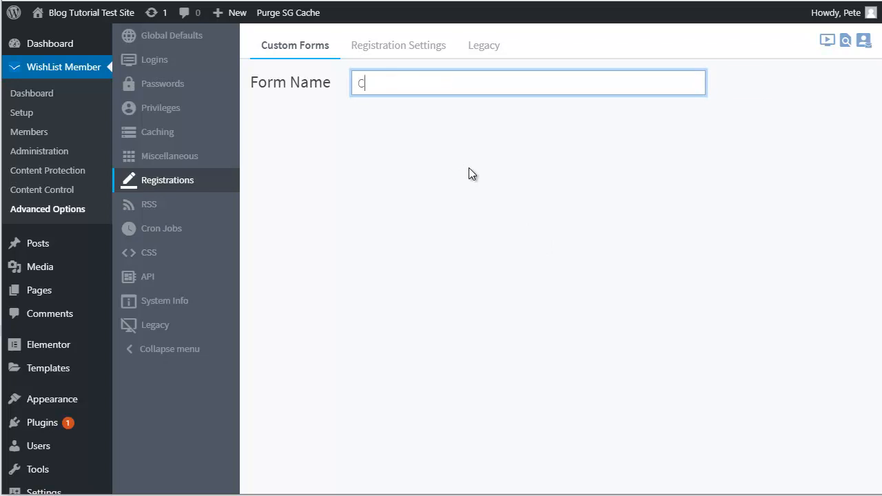
{"action": "type", "text": "ustom F"}
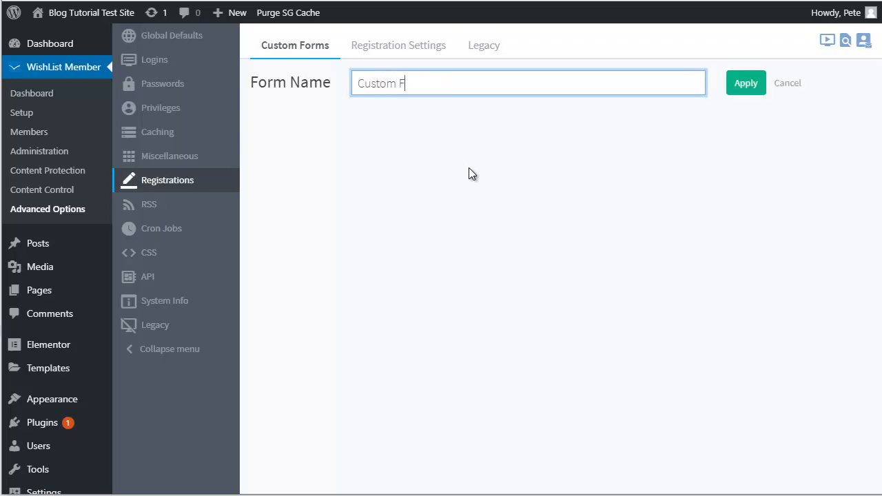
{"action": "type", "text": "orm"}
{"action": "left_click", "coordinate": [734, 85]}
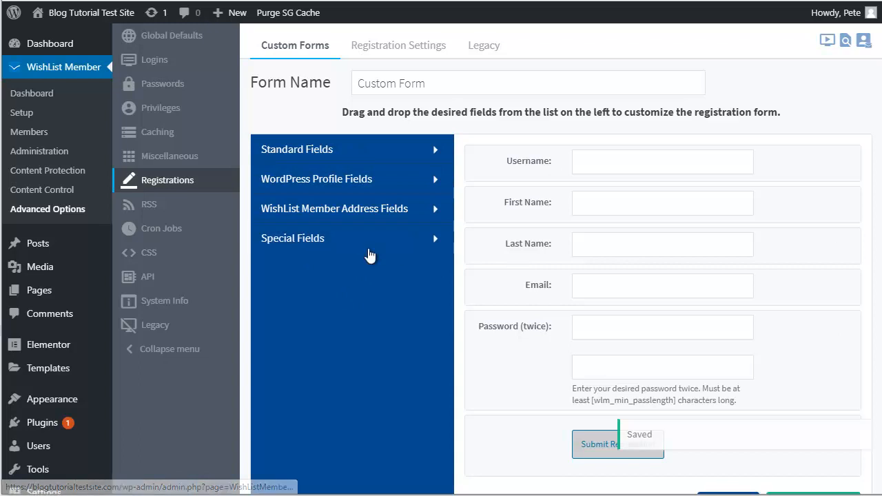
Add a Paragraph Text special field above the form's Username field and set its text to "Thanks for purchasing".
{"action": "left_click", "coordinate": [345, 234]}
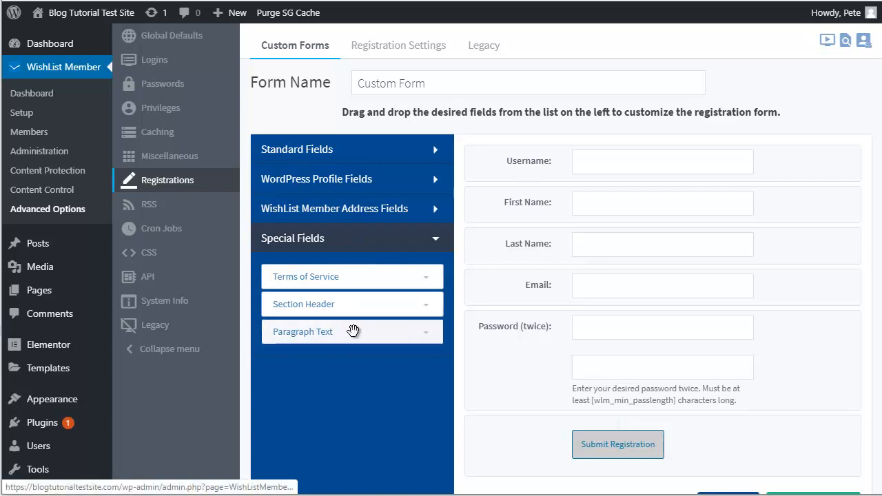
{"action": "left_click_drag", "start_coordinate": [354, 332], "coordinate": [576, 158]}
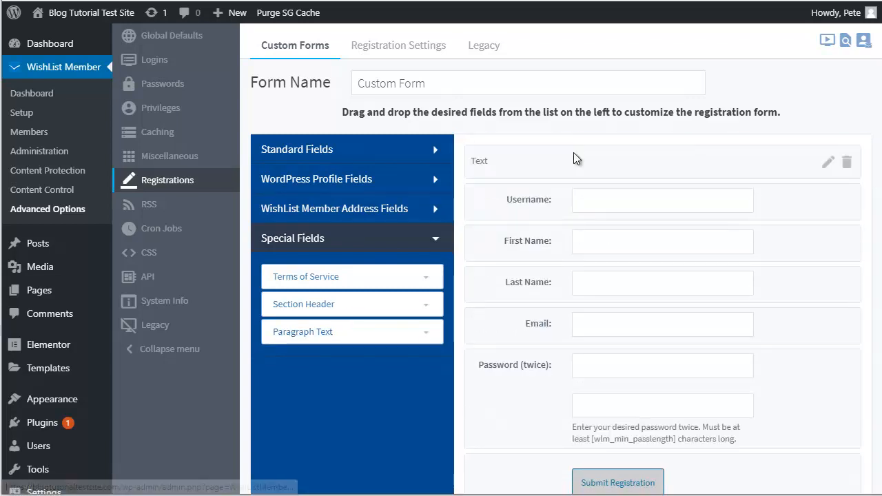
{"action": "left_click", "coordinate": [828, 162]}
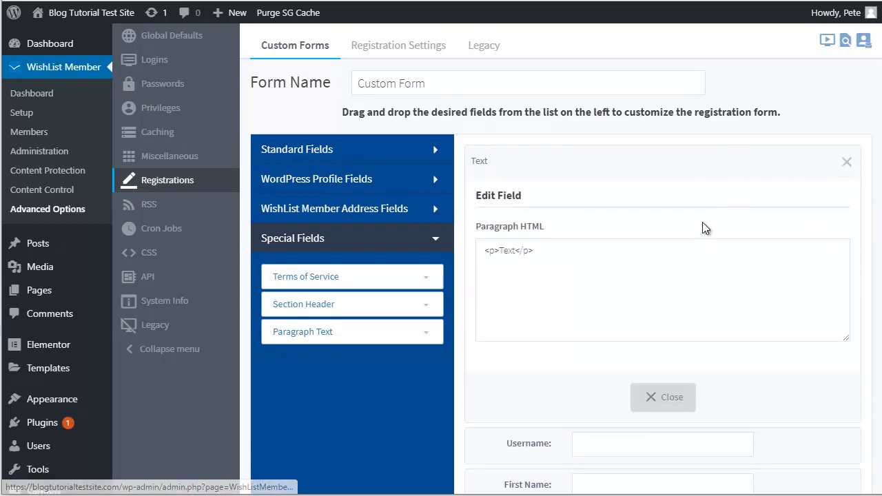
{"action": "left_click", "coordinate": [507, 252]}
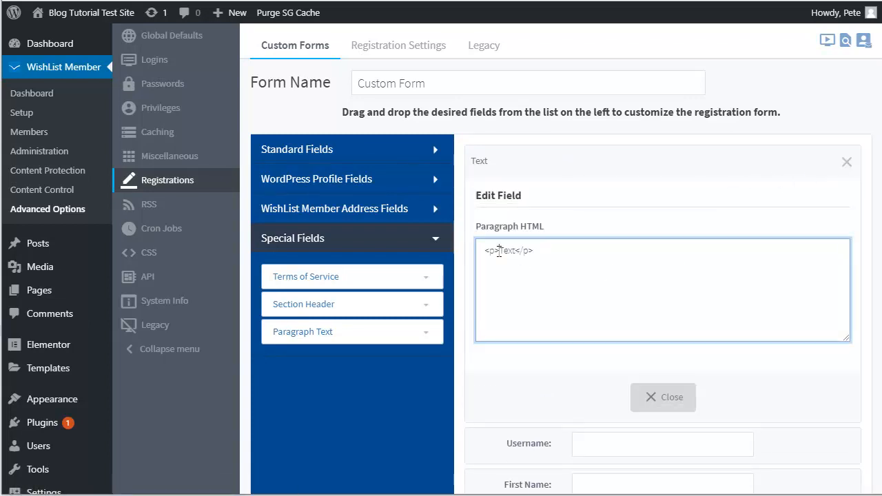
{"action": "left_click_drag", "start_coordinate": [499, 251], "coordinate": [518, 252]}
{"action": "type", "text": "Thanks for purchasing"}
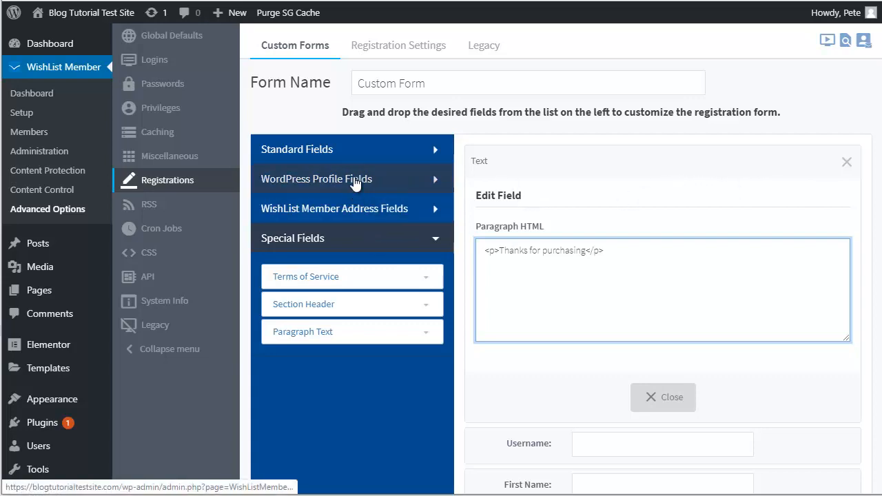
{"action": "left_click", "coordinate": [362, 149]}
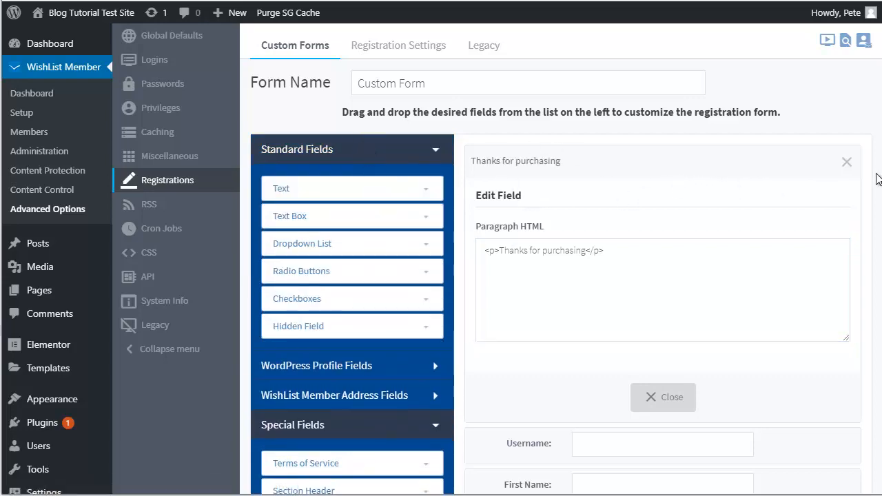
{"action": "scroll", "coordinate": [854, 200], "scroll_direction": "down", "scroll_amount": 3}
{"action": "left_click", "coordinate": [667, 194]}
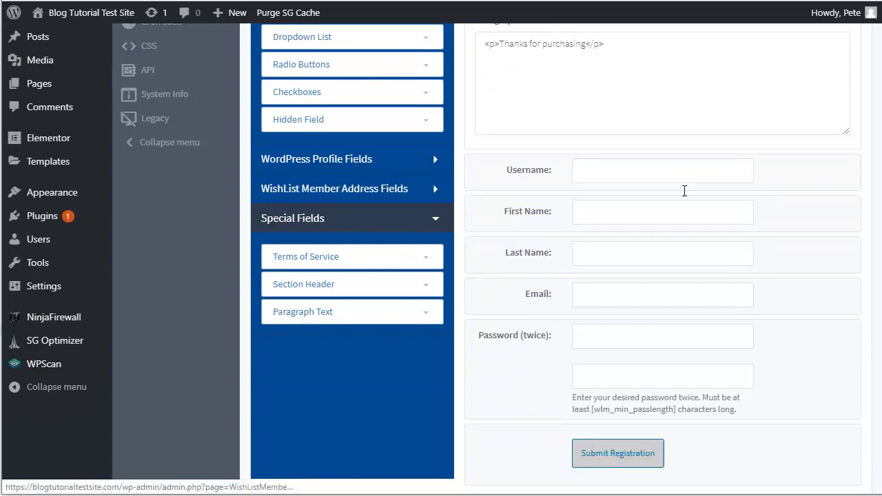
Move the Username field between Email and Password in the registration form, and save and close the form.
{"action": "scroll", "coordinate": [722, 216], "scroll_direction": "up", "scroll_amount": 3}
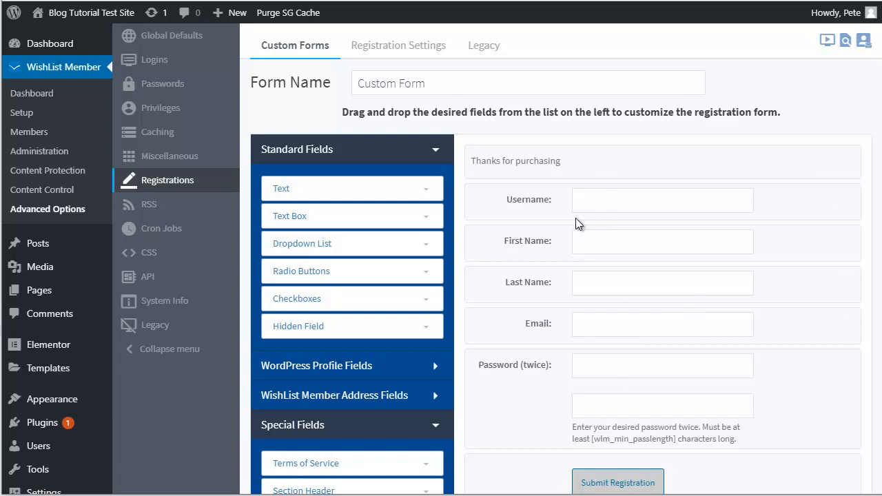
{"action": "left_click_drag", "start_coordinate": [547, 199], "coordinate": [557, 323]}
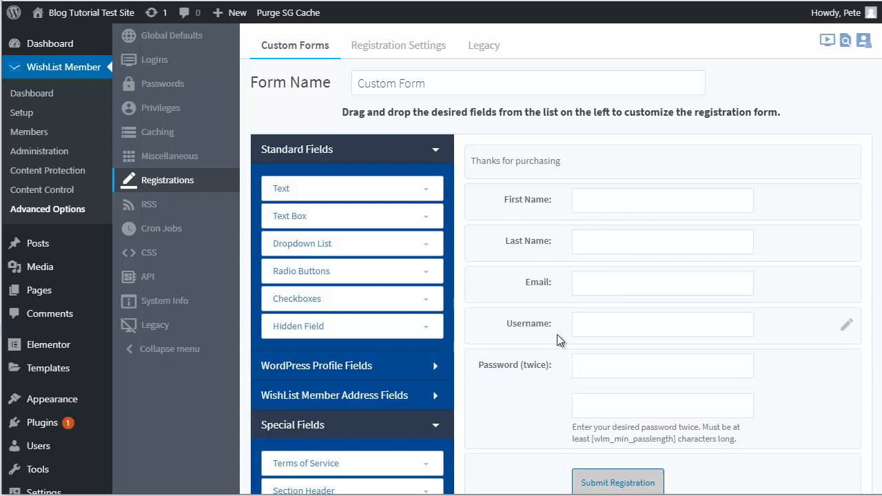
{"action": "scroll", "coordinate": [552, 371], "scroll_direction": "down", "scroll_amount": 2}
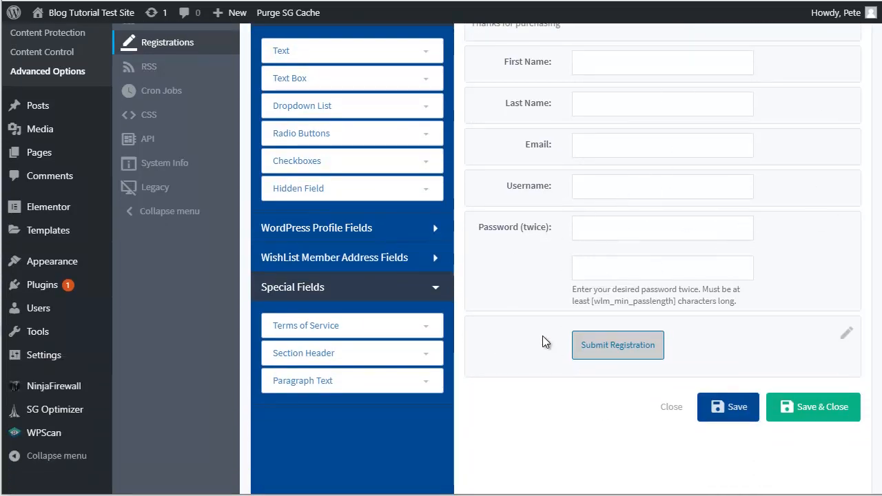
{"action": "scroll", "coordinate": [542, 336], "scroll_direction": "up", "scroll_amount": 2}
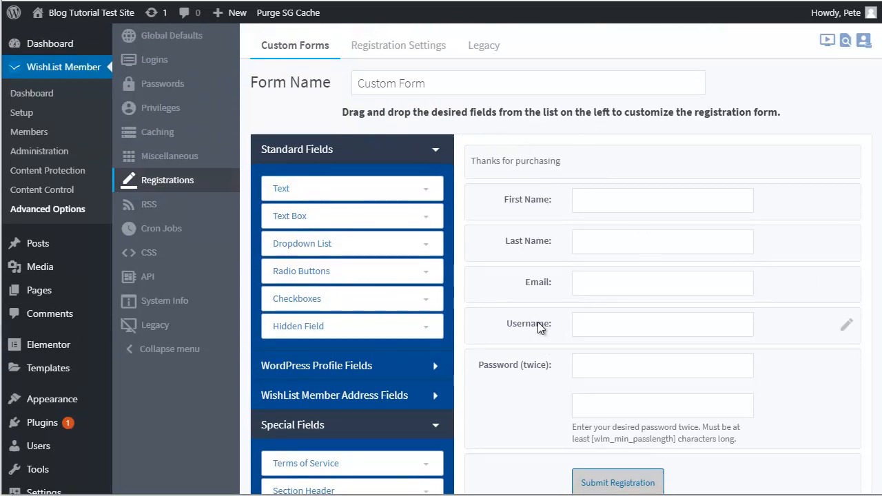
{"action": "scroll", "coordinate": [498, 325], "scroll_direction": "down", "scroll_amount": 3}
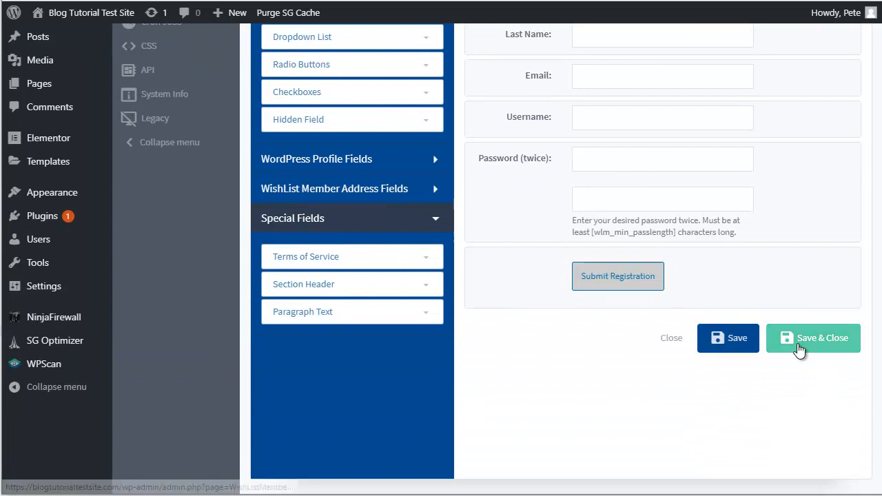
{"action": "left_click", "coordinate": [800, 347]}
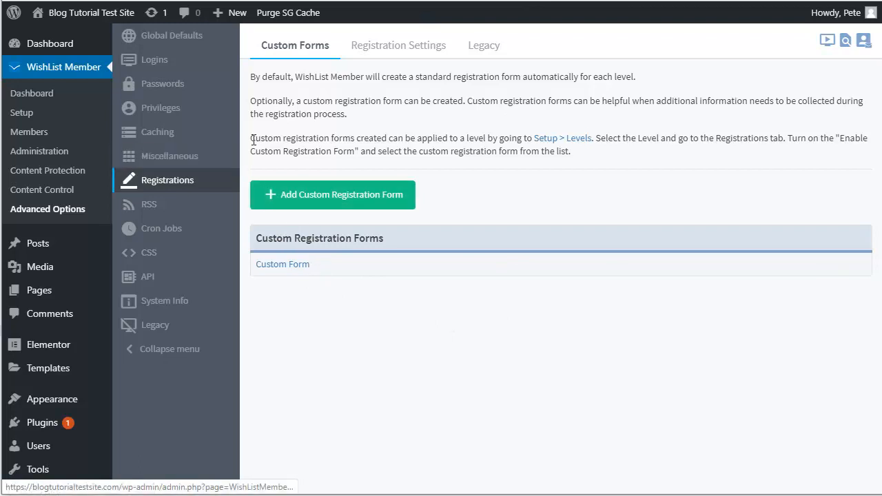
Enable the custom registration form for the BTTS Beginners Course level and assign Custom Form to it.
{"action": "left_click", "coordinate": [27, 113]}
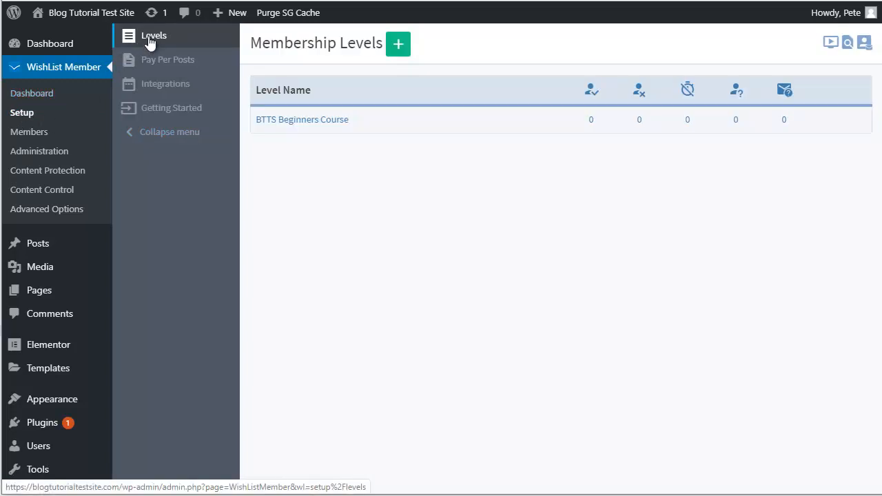
{"action": "left_click", "coordinate": [345, 121]}
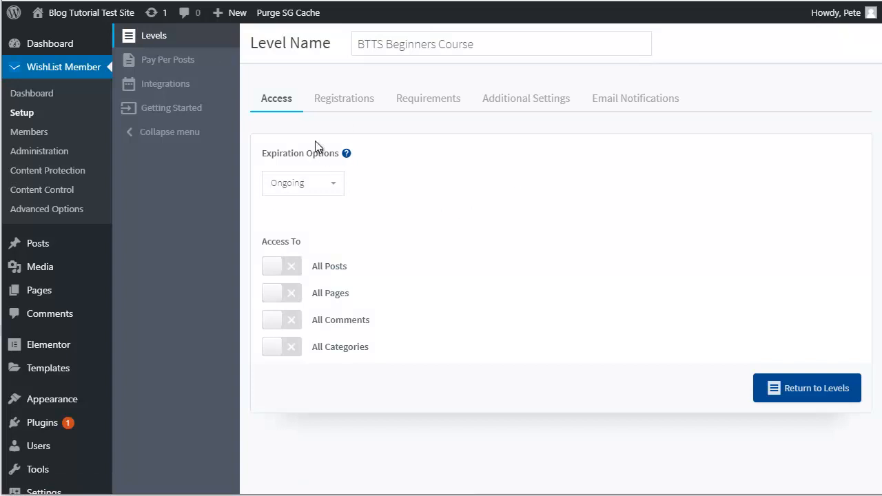
{"action": "left_click", "coordinate": [348, 103]}
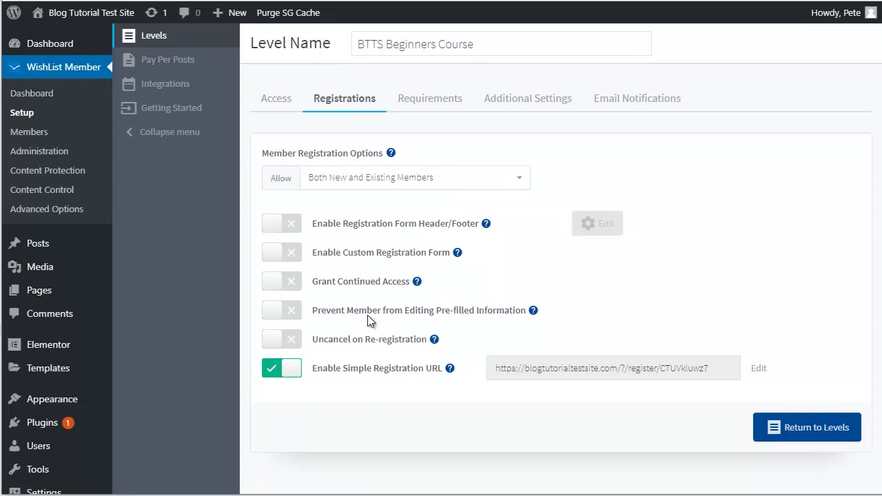
{"action": "left_click", "coordinate": [291, 254]}
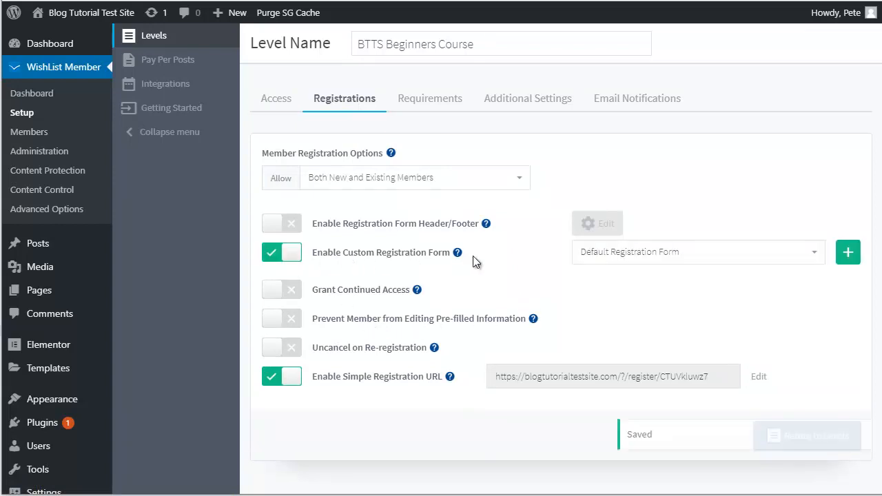
{"action": "left_click", "coordinate": [797, 256]}
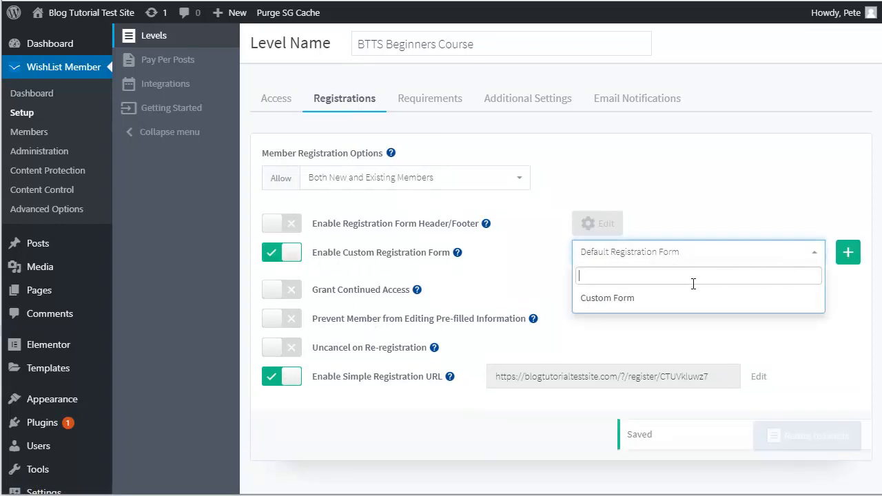
{"action": "left_click", "coordinate": [633, 303]}
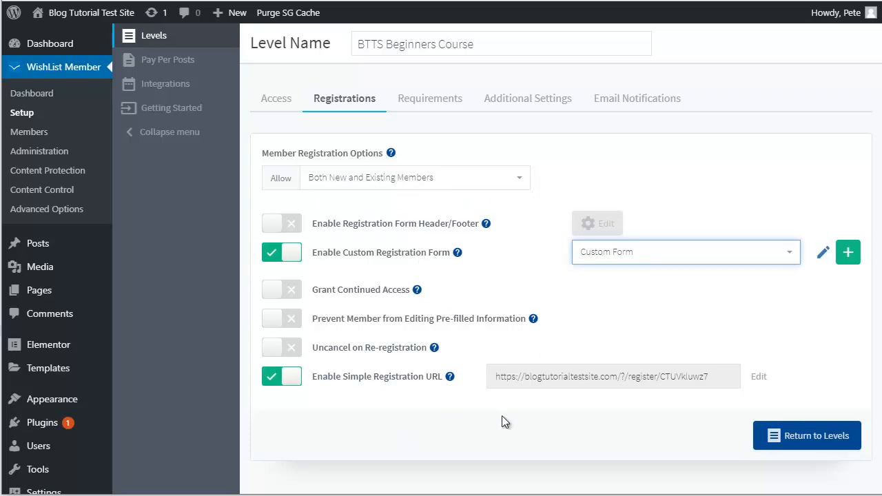
Copy the level's simple registration URL and open it in a new incognito window.
{"action": "left_click", "coordinate": [567, 381]}
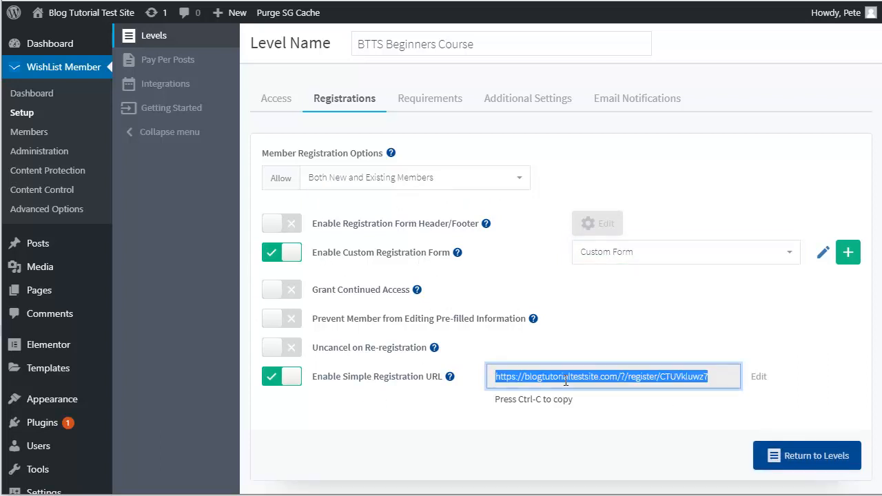
{"action": "right_click", "coordinate": [570, 377]}
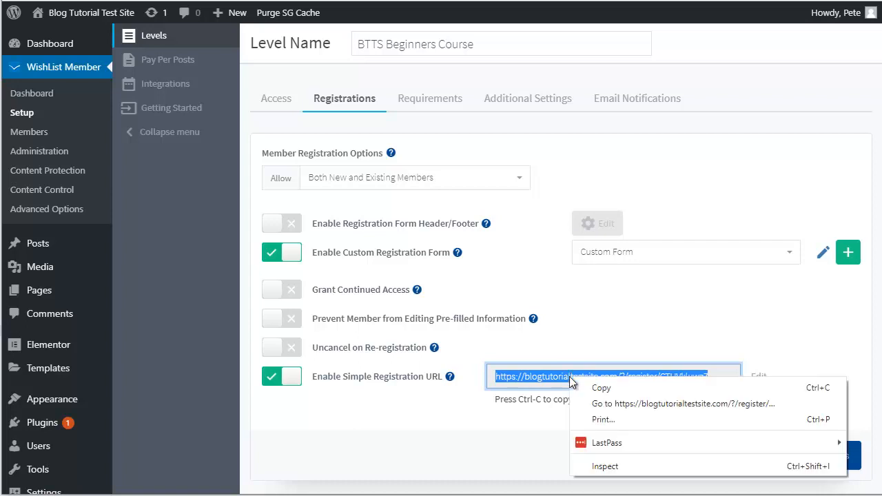
{"action": "left_click", "coordinate": [602, 389]}
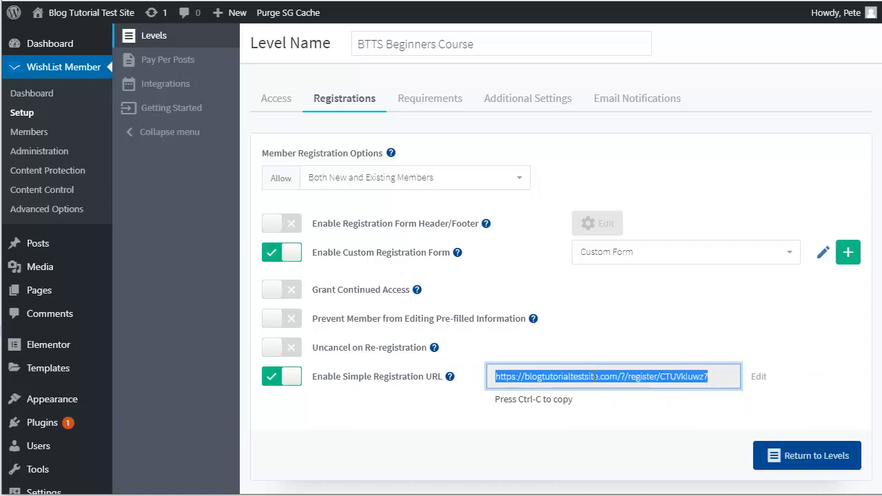
{"action": "left_click", "coordinate": [875, 3]}
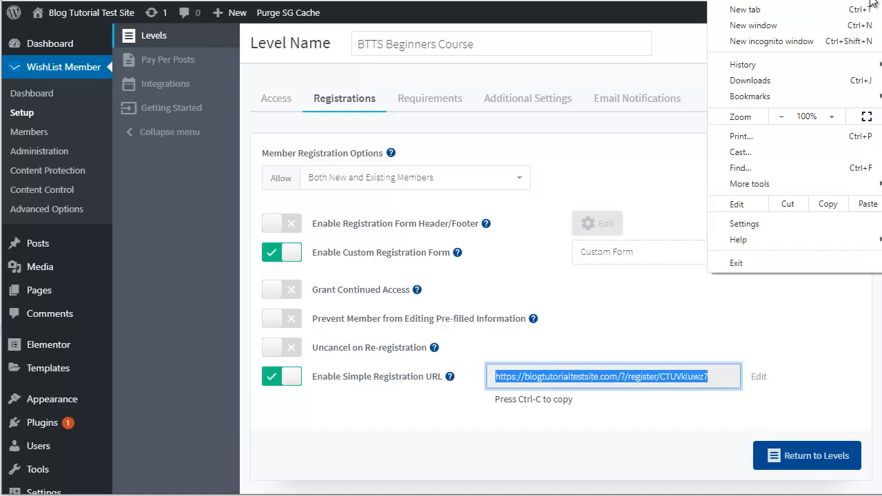
{"action": "left_click", "coordinate": [784, 47]}
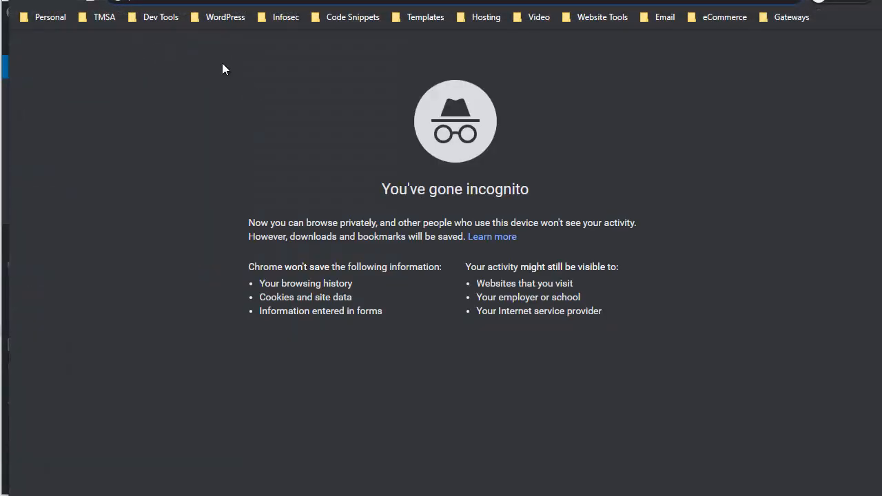
{"action": "key", "text": "ctrl+v"}
{"action": "key", "text": "Return"}
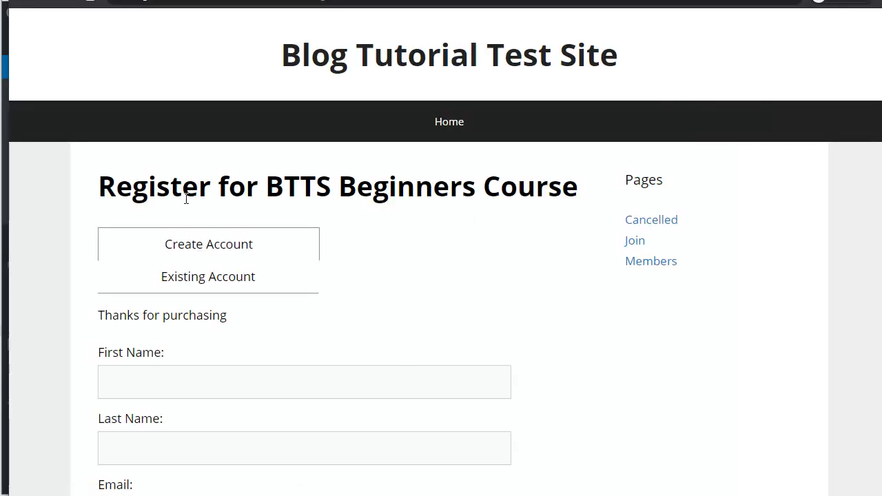
Examine the heading, intro text and field order on the course's registration page.
{"action": "left_click_drag", "start_coordinate": [99, 186], "coordinate": [536, 190]}
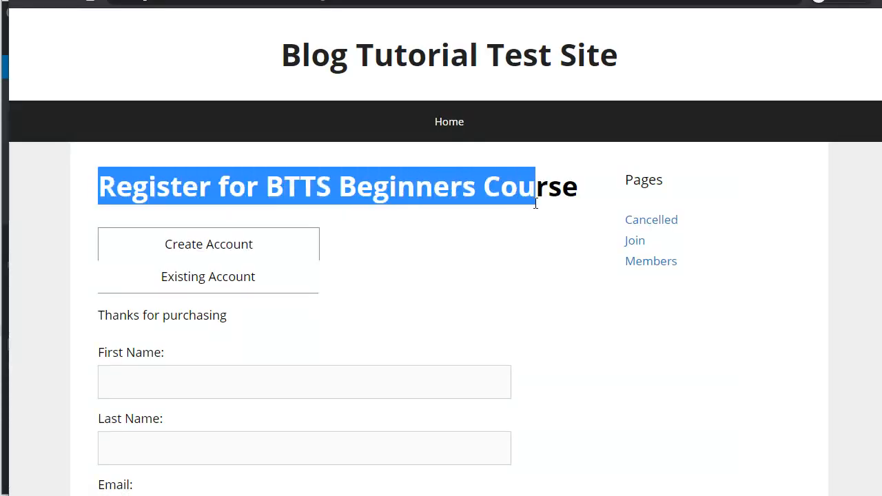
{"action": "scroll", "coordinate": [401, 220], "scroll_direction": "down", "scroll_amount": 2}
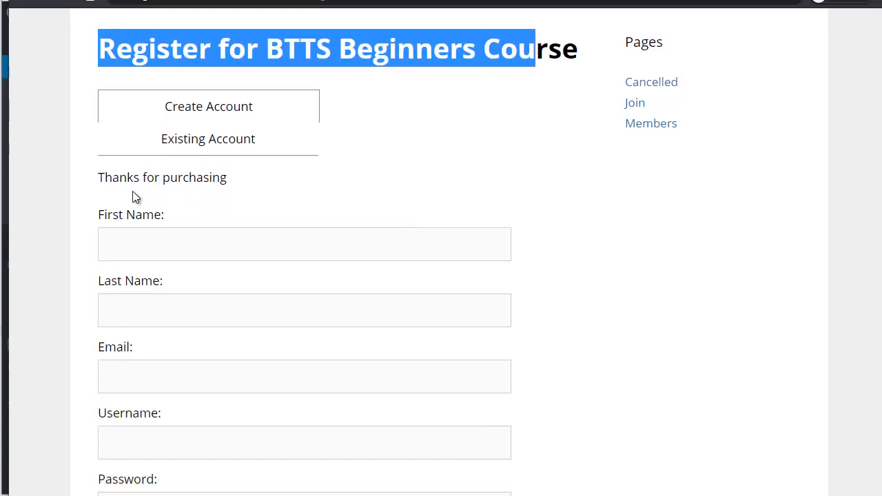
{"action": "left_click_drag", "start_coordinate": [103, 177], "coordinate": [207, 185]}
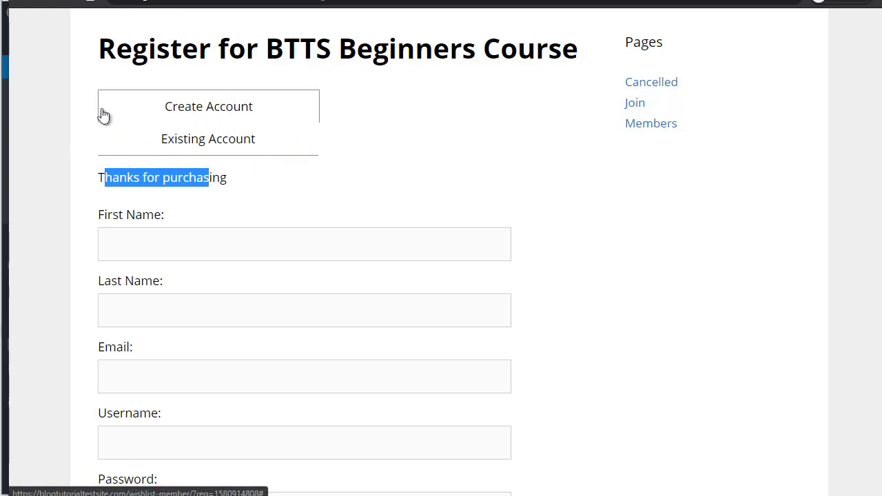
Compare the Existing Account login form with the Create Account form on the course's registration page.
{"action": "left_click", "coordinate": [237, 150]}
{"action": "left_click", "coordinate": [243, 182]}
{"action": "left_click", "coordinate": [232, 149]}
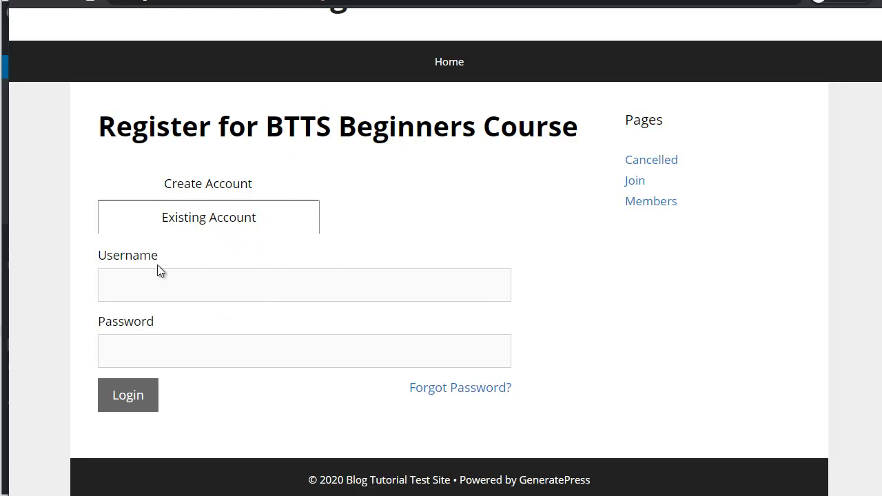
{"action": "left_click", "coordinate": [208, 187]}
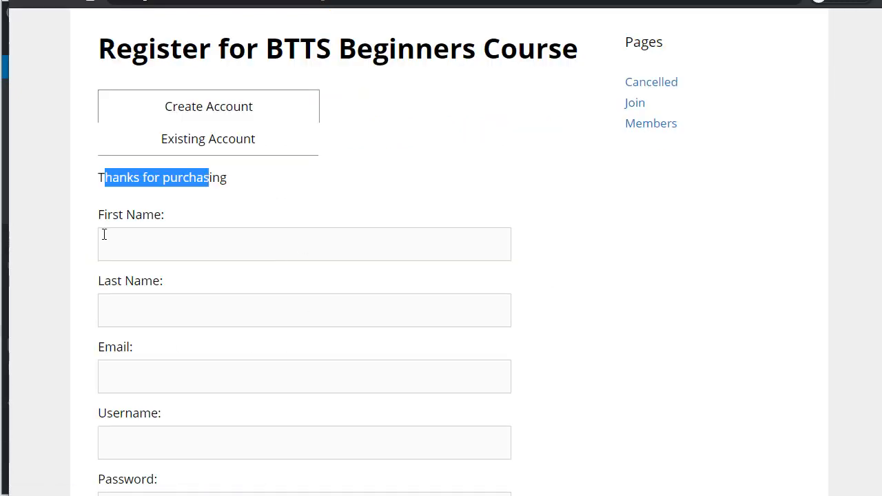
{"action": "scroll", "coordinate": [177, 351], "scroll_direction": "down", "scroll_amount": 2}
{"action": "scroll", "coordinate": [180, 347], "scroll_direction": "up", "scroll_amount": 3}
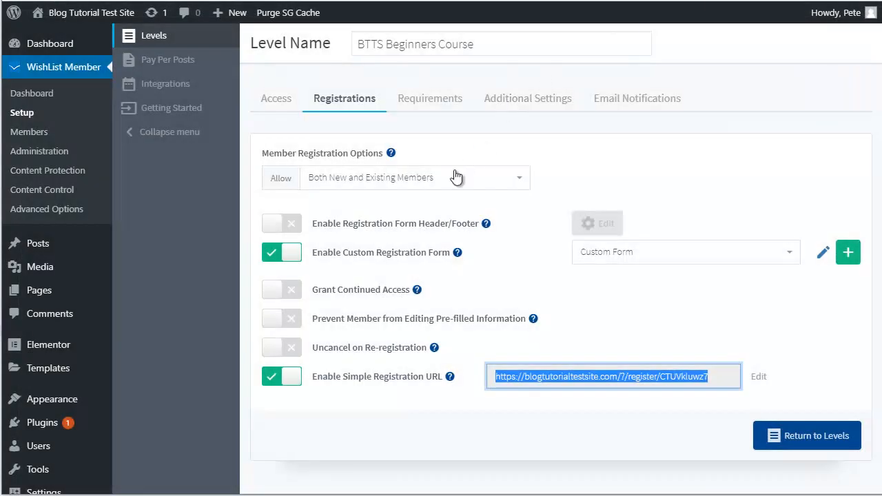
Set the BTTS Beginners Course level's member registration option to New Members Only.
{"action": "left_click", "coordinate": [422, 178]}
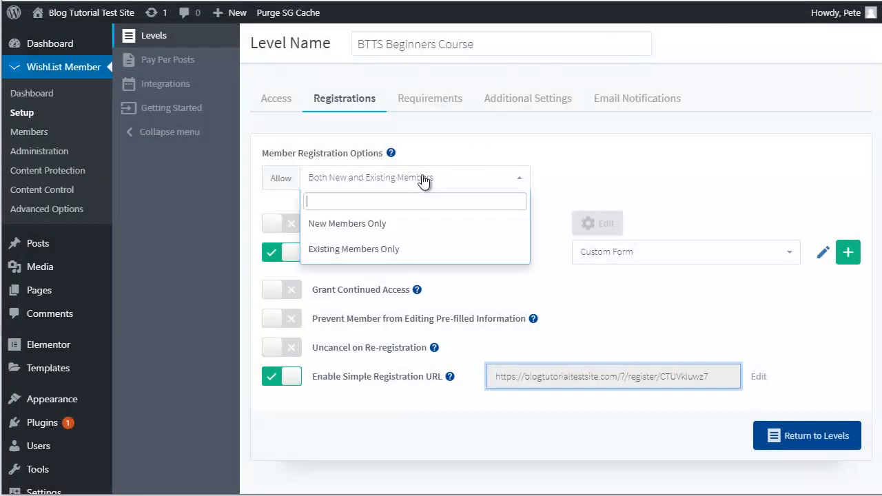
{"action": "left_click", "coordinate": [374, 230]}
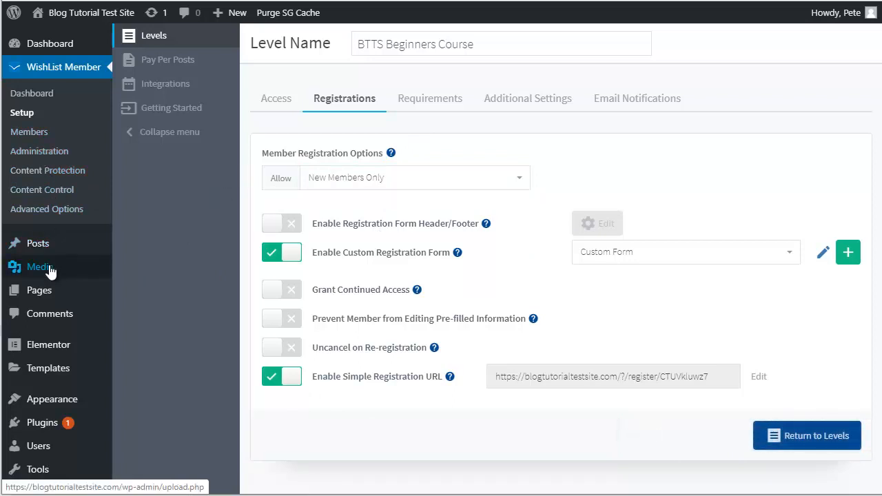
Open the site's widget settings and delete the Pages widget from the Right Sidebar.
{"action": "left_click", "coordinate": [58, 398]}
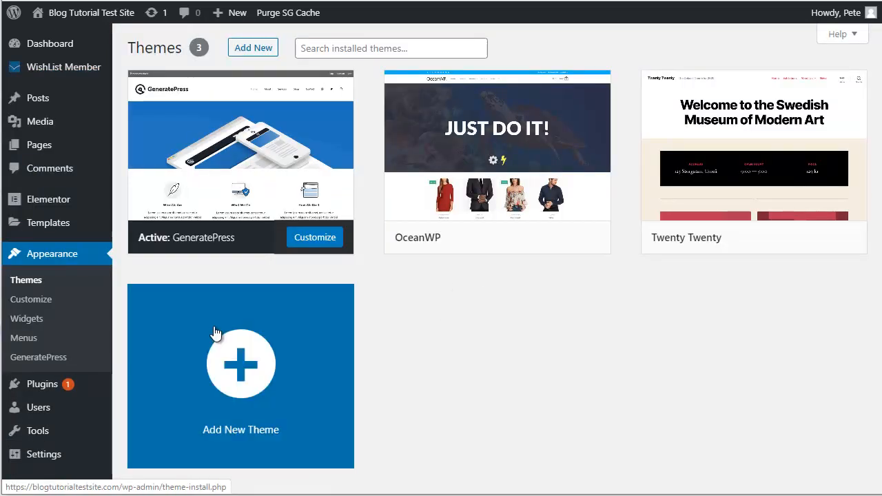
{"action": "left_click", "coordinate": [29, 320]}
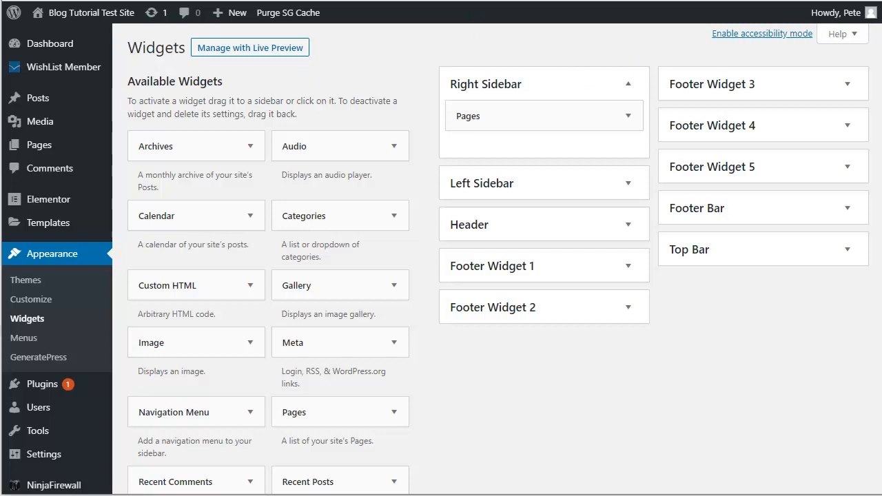
{"action": "left_click", "coordinate": [558, 0]}
{"action": "left_click", "coordinate": [627, 115]}
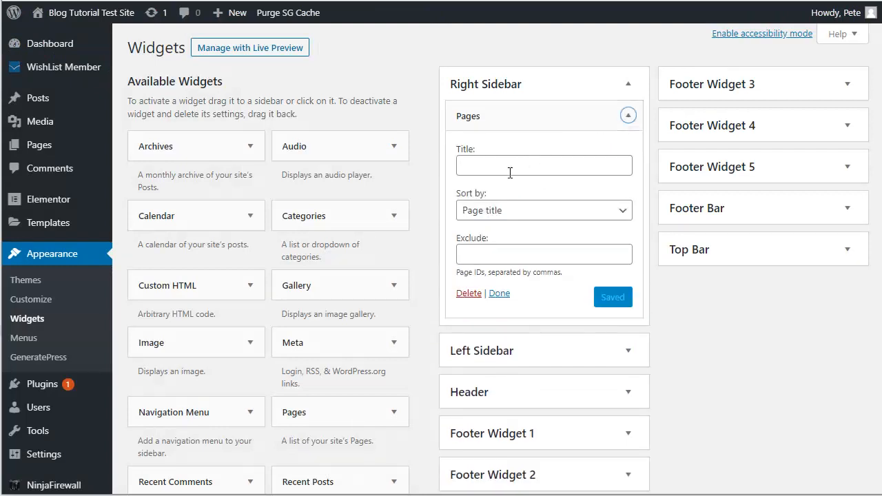
{"action": "left_click", "coordinate": [468, 293]}
Add the WishList Member widget to the Right Sidebar.
{"action": "scroll", "coordinate": [413, 269], "scroll_direction": "down", "scroll_amount": 2}
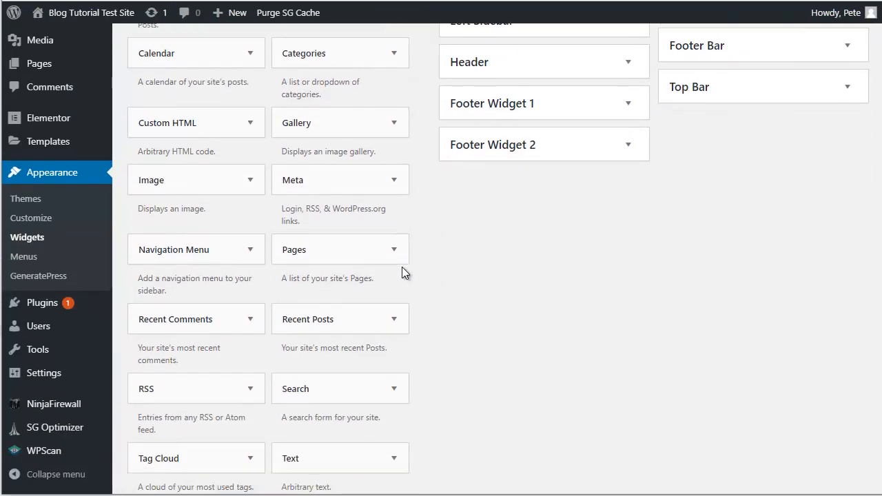
{"action": "scroll", "coordinate": [403, 268], "scroll_direction": "down", "scroll_amount": 3}
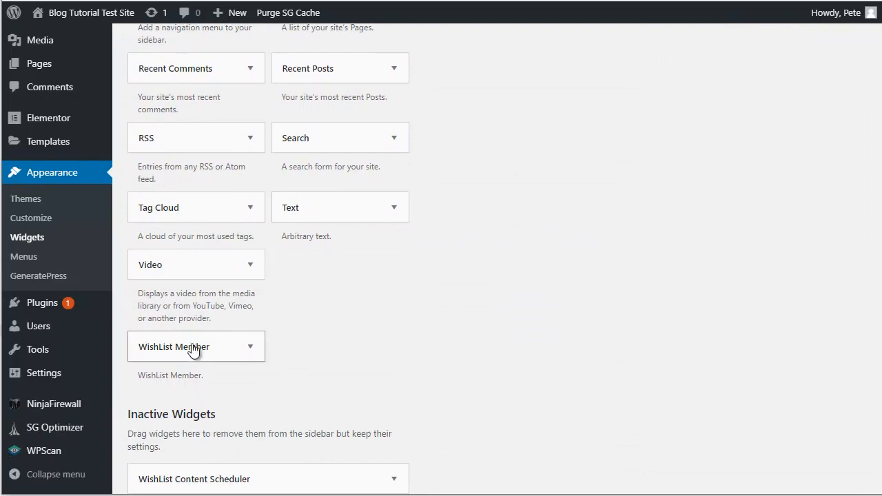
{"action": "left_click_drag", "start_coordinate": [197, 345], "coordinate": [533, 110]}
{"action": "scroll", "coordinate": [470, 156], "scroll_direction": "up", "scroll_amount": 5}
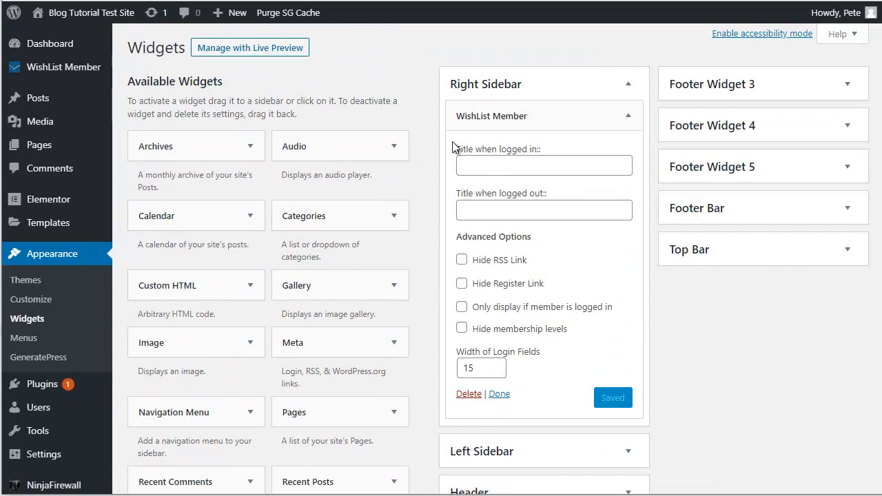
Title the WishList Member widget "Logged In" for logged-in visitors and "Member Login" for logged-out visitors.
{"action": "left_click", "coordinate": [481, 165]}
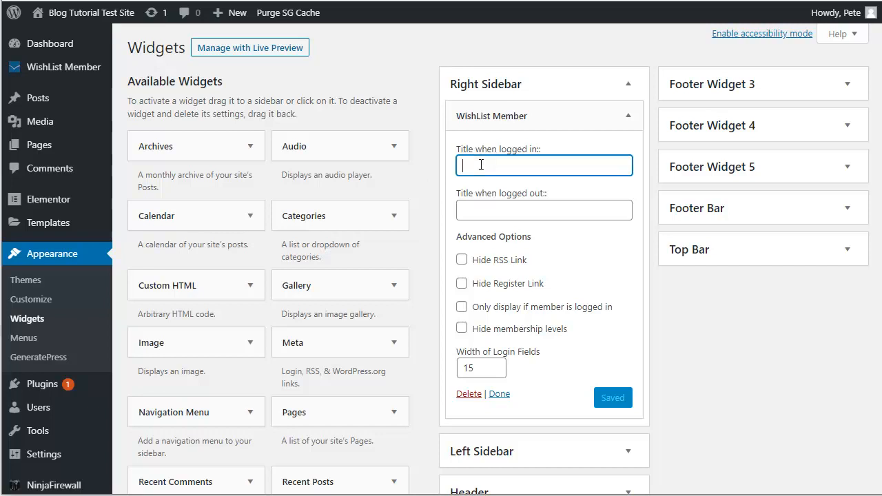
{"action": "type", "text": "Lof"}
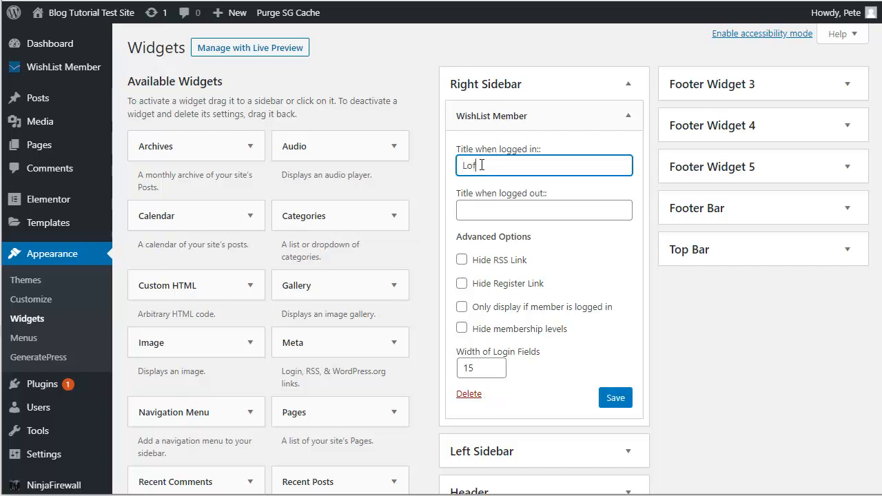
{"action": "key", "text": "BackSpace"}
{"action": "type", "text": "gged In"}
{"action": "left_click", "coordinate": [481, 212]}
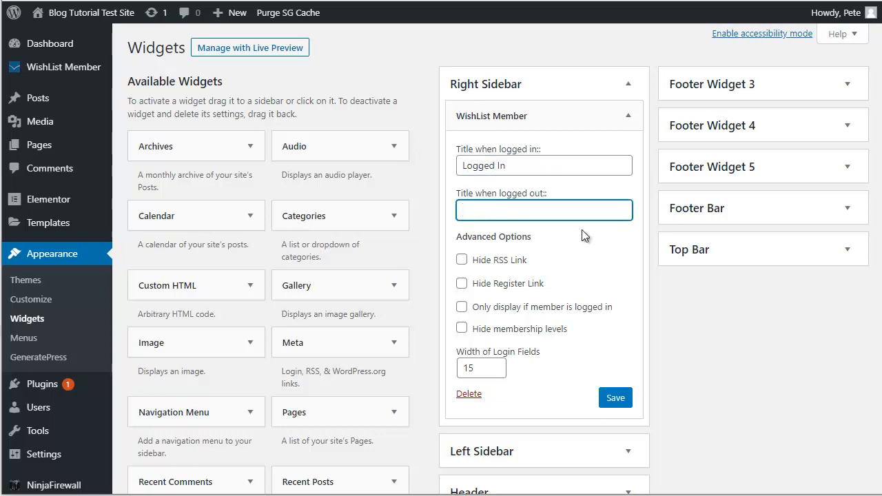
{"action": "type", "text": "Member Login"}
Hide the RSS link, register link and membership levels in the WishList Member widget, and save it.
{"action": "left_click", "coordinate": [462, 260]}
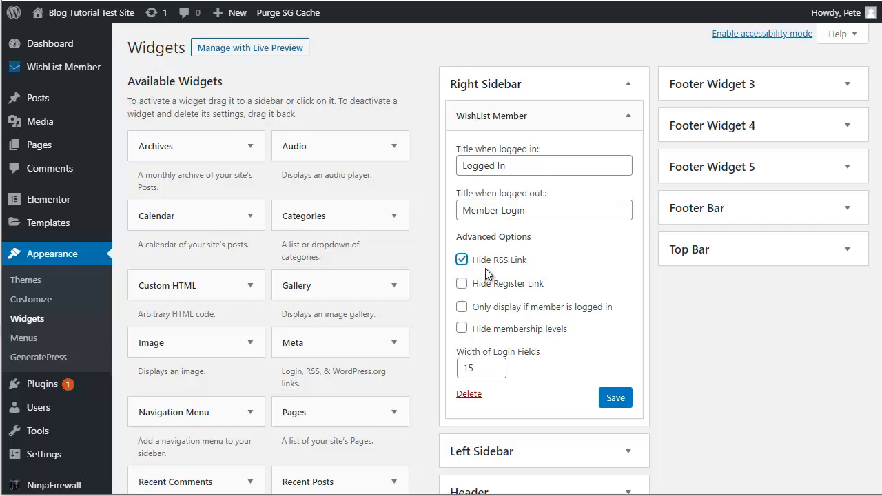
{"action": "left_click", "coordinate": [462, 284]}
{"action": "left_click", "coordinate": [462, 329]}
{"action": "left_click", "coordinate": [615, 398]}
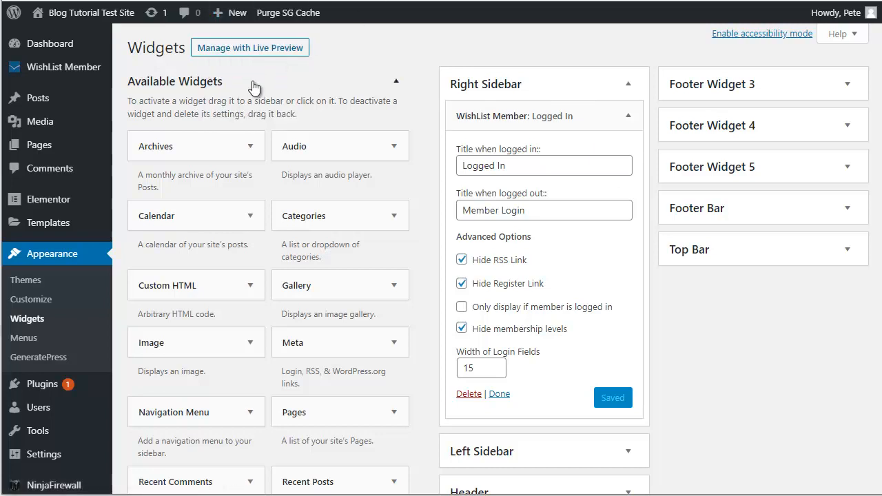
Open the Members page in an incognito window and check the login form in its sidebar.
{"action": "mouse_move", "coordinate": [53, 145]}
{"action": "left_click", "coordinate": [181, 148]}
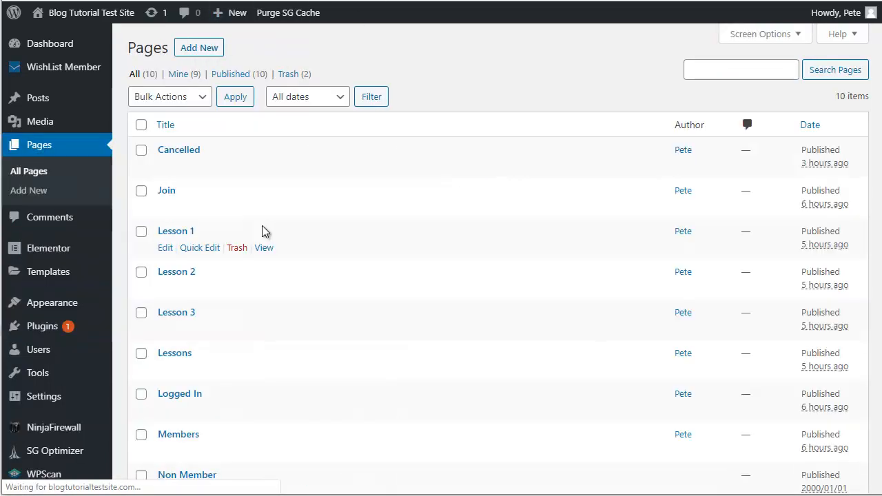
{"action": "scroll", "coordinate": [270, 196], "scroll_direction": "down", "scroll_amount": 3}
{"action": "mouse_move", "coordinate": [176, 281]}
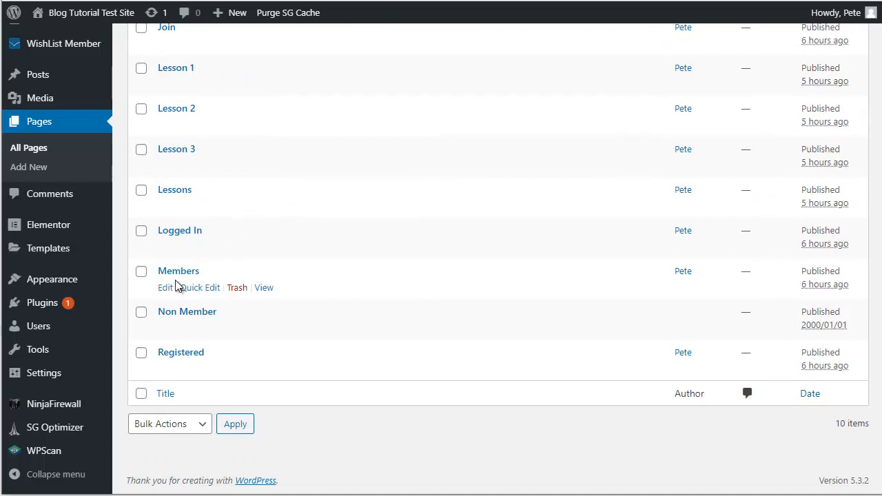
{"action": "right_click", "coordinate": [266, 292]}
{"action": "left_click", "coordinate": [312, 331]}
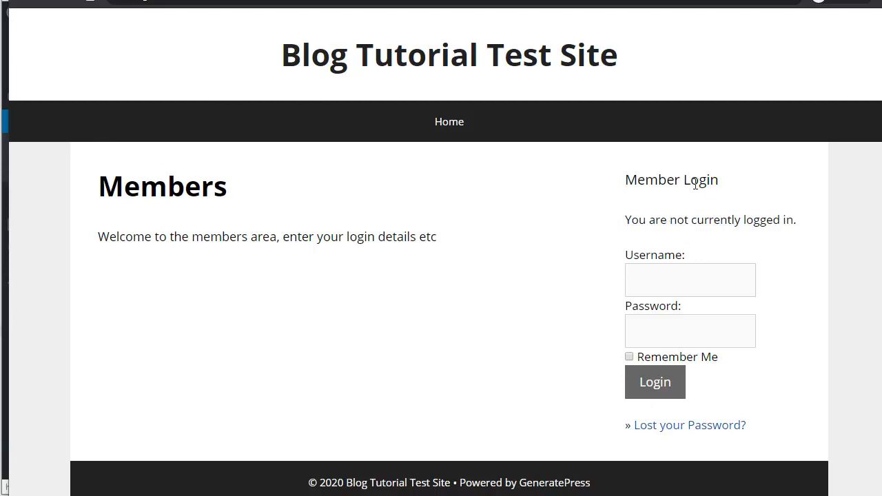
{"action": "left_click", "coordinate": [658, 330]}
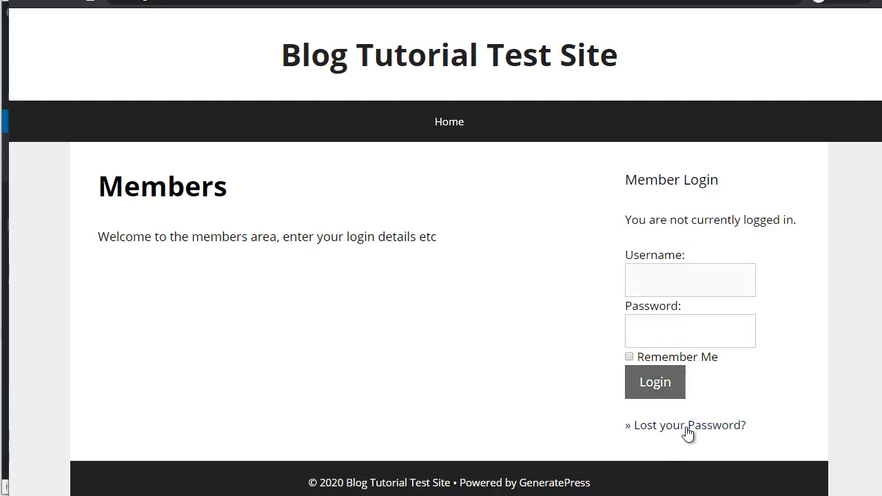